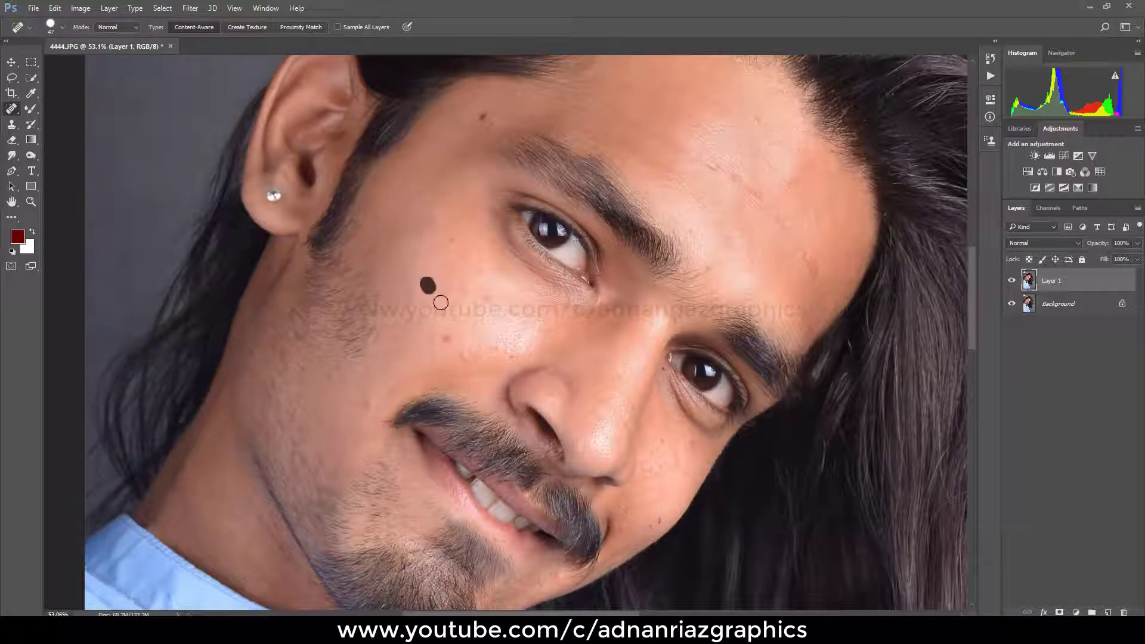
Step: Remove the mole beside the eyebrow and the blemishes across the forehead with the Spot Healing Brush
ctrl+click(448, 267)
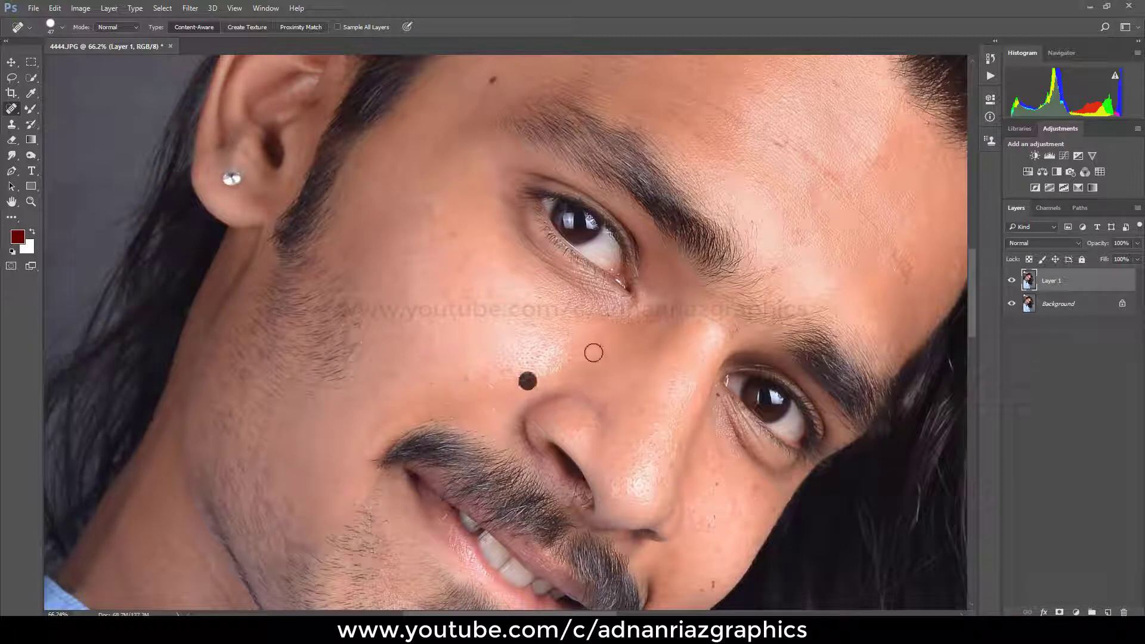
drag(501, 140, 442, 298)
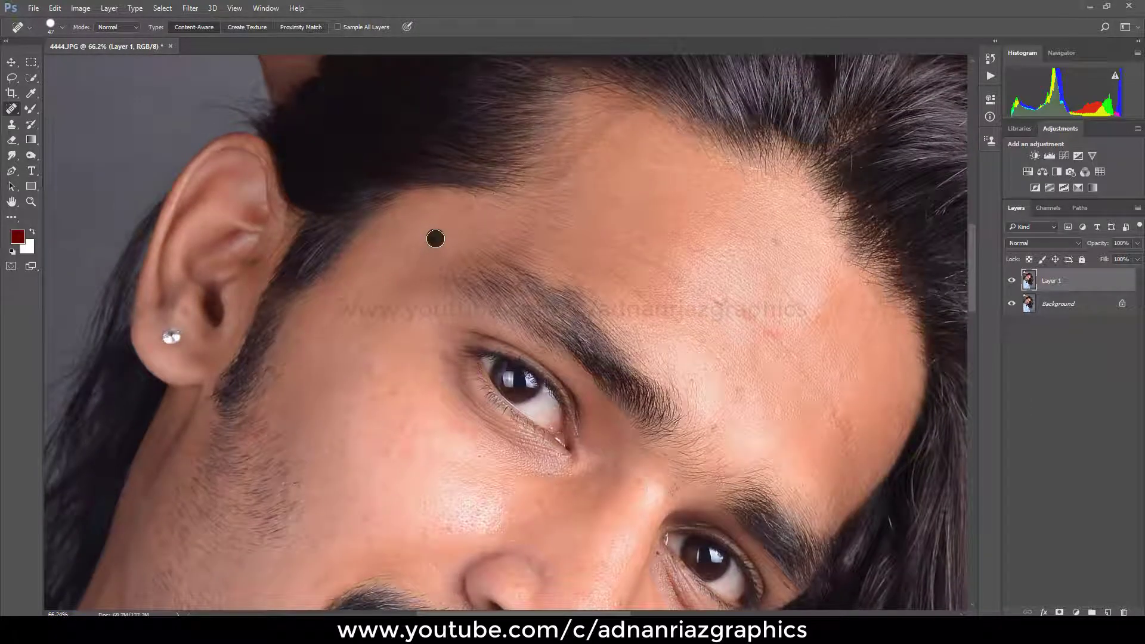
mouse_move(719, 264)
mouse_down()
mouse_move(633, 231)
mouse_move(637, 222)
mouse_up()
click(621, 255)
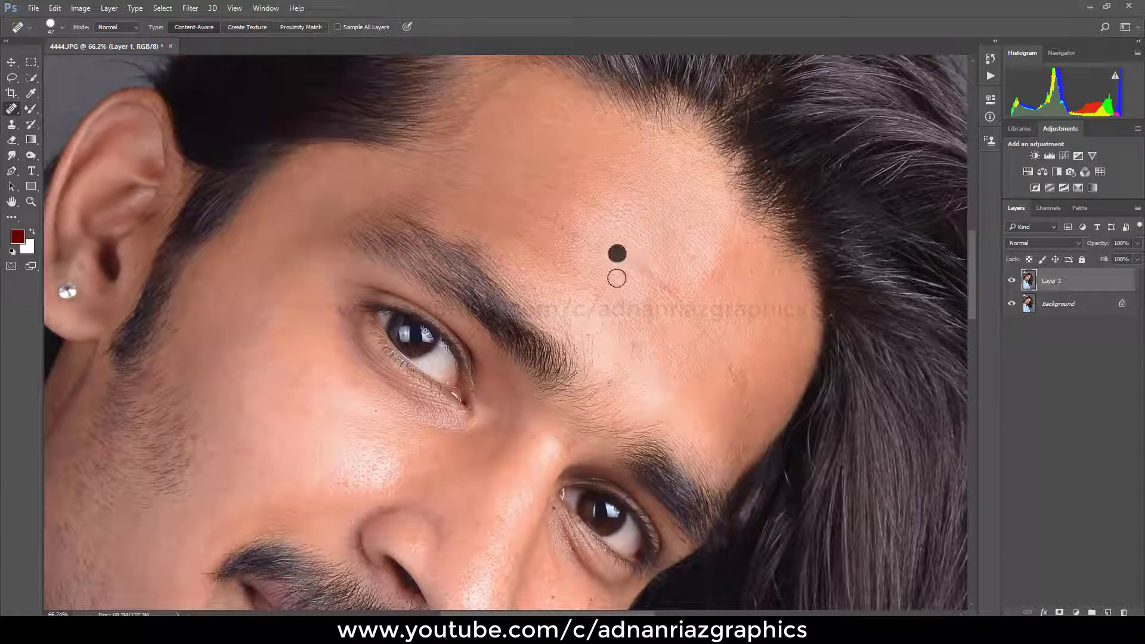
click(657, 299)
drag(641, 261, 743, 391)
click(741, 402)
drag(693, 291, 670, 276)
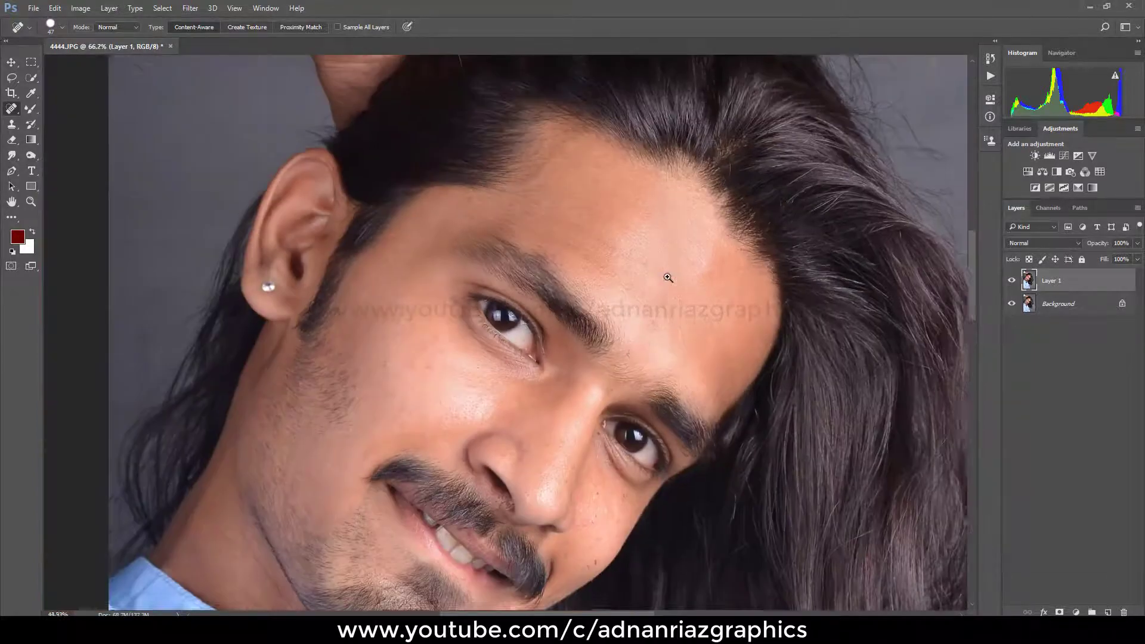
Step: Heal the dark spots and small marks on the cheek between the nose, the far eye and the jaw edge
drag(634, 359, 611, 209)
drag(595, 359, 651, 350)
drag(611, 260, 600, 260)
drag(562, 225, 565, 230)
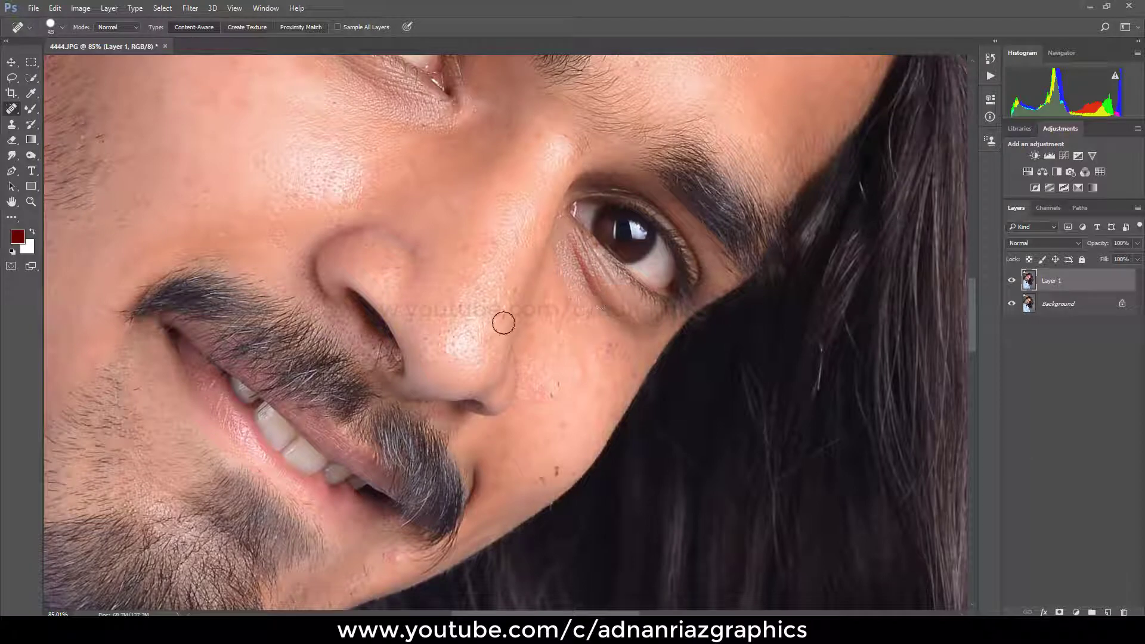
click(504, 320)
click(567, 343)
click(555, 382)
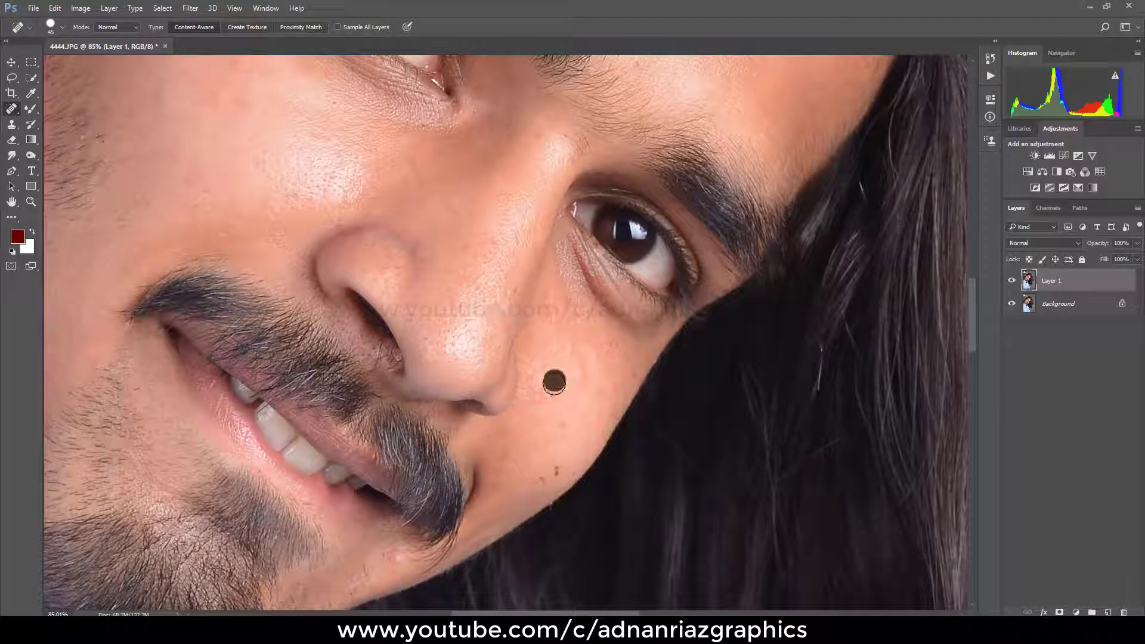
click(555, 426)
click(553, 470)
click(567, 476)
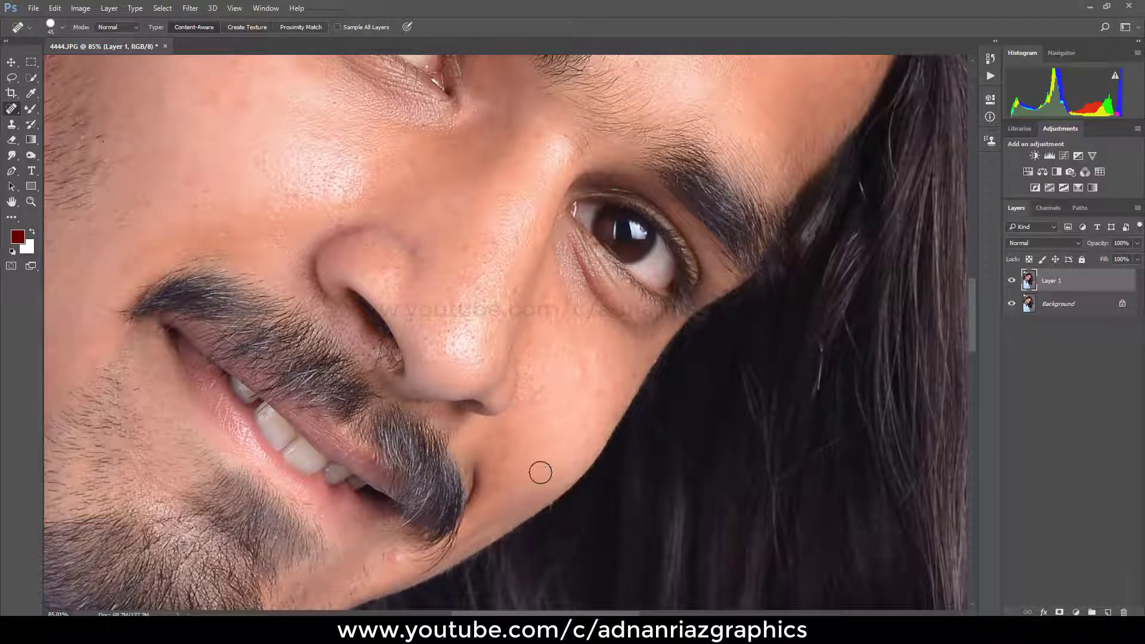
click(522, 468)
Step: Switch to the Mixer Brush Tool and smooth the skin over the shiny middle part of the forehead
right_click(524, 327)
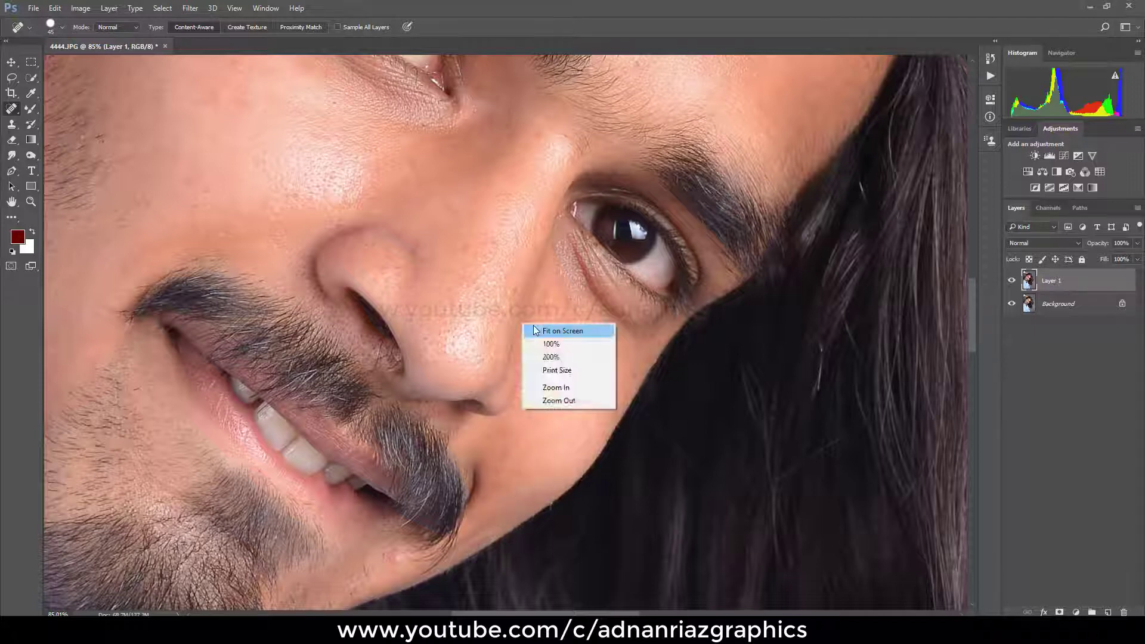
click(536, 329)
click(481, 270)
click(481, 271)
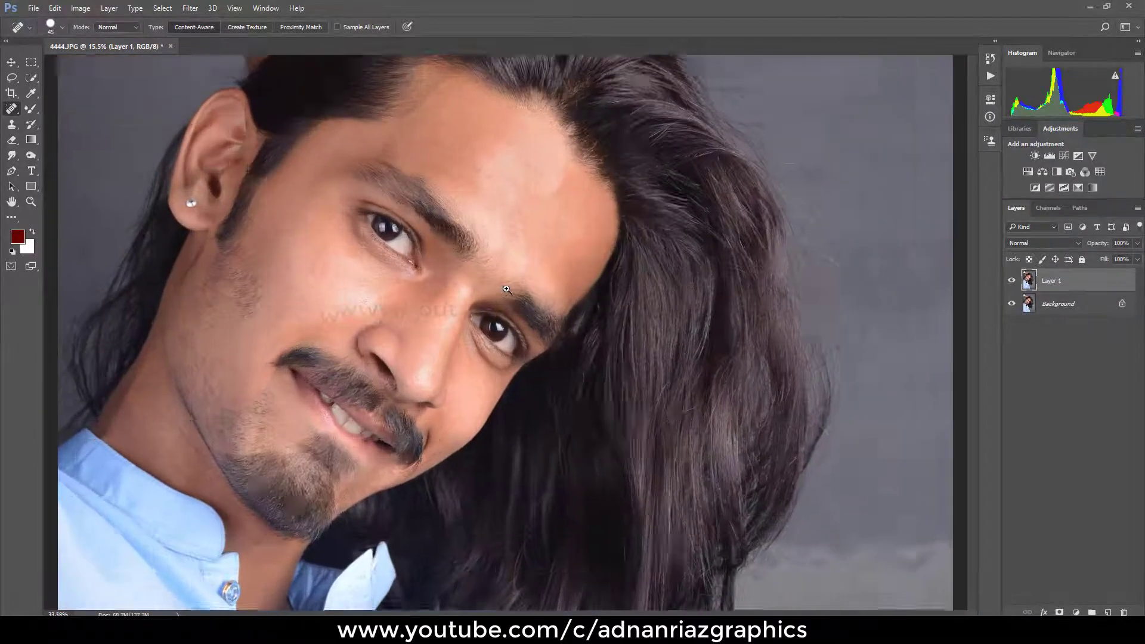
drag(345, 230, 468, 253)
right_click(32, 111)
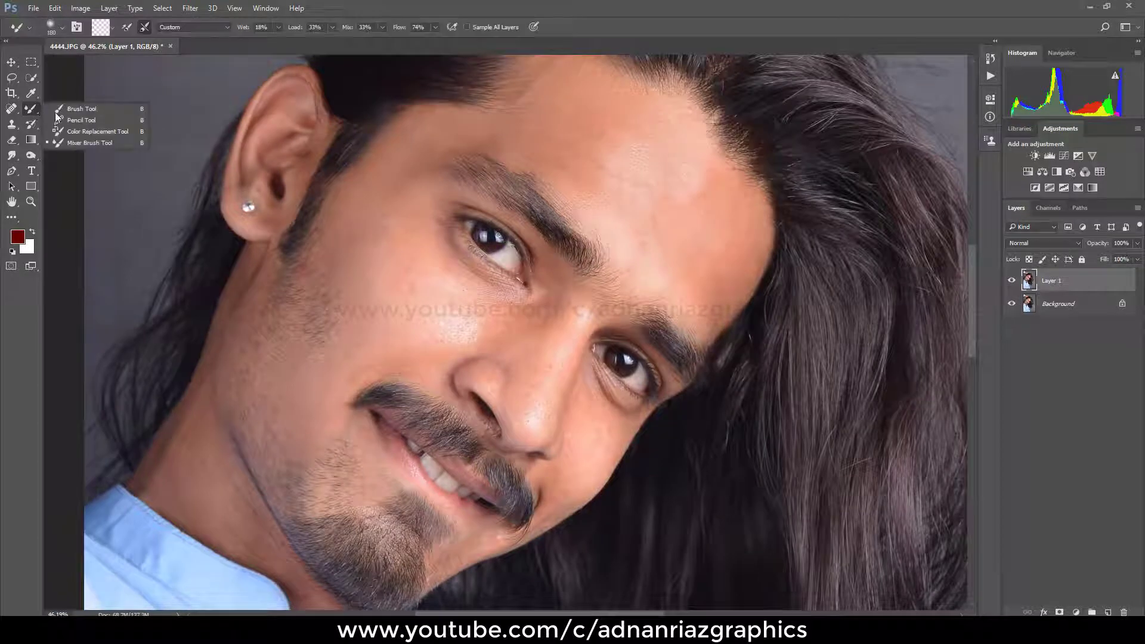
click(67, 144)
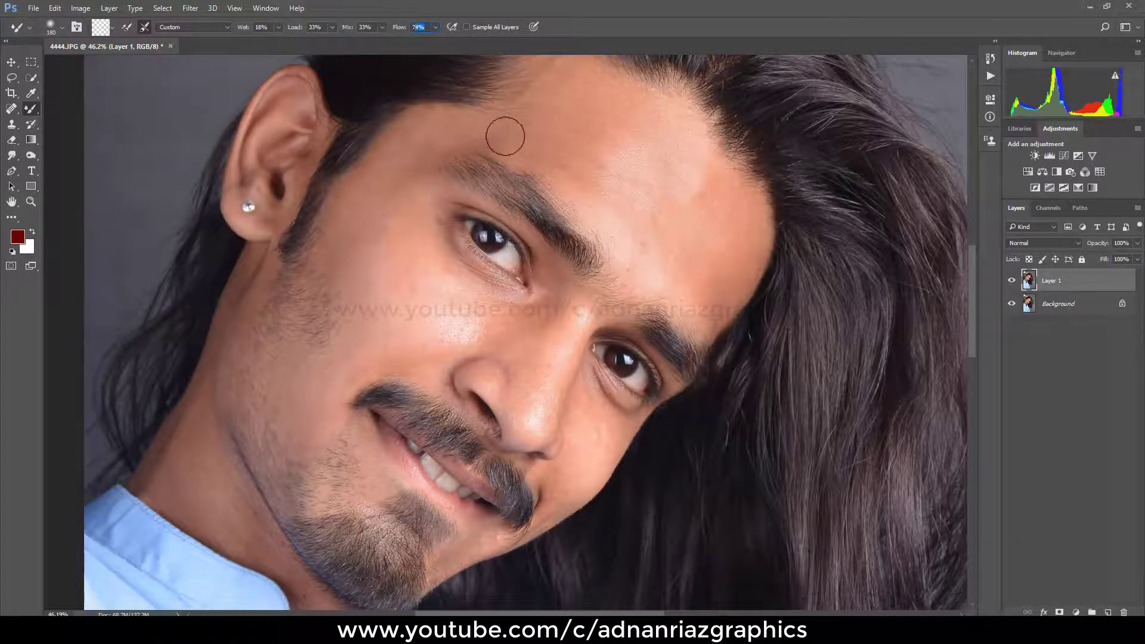
scroll(572, 141, up, 3)
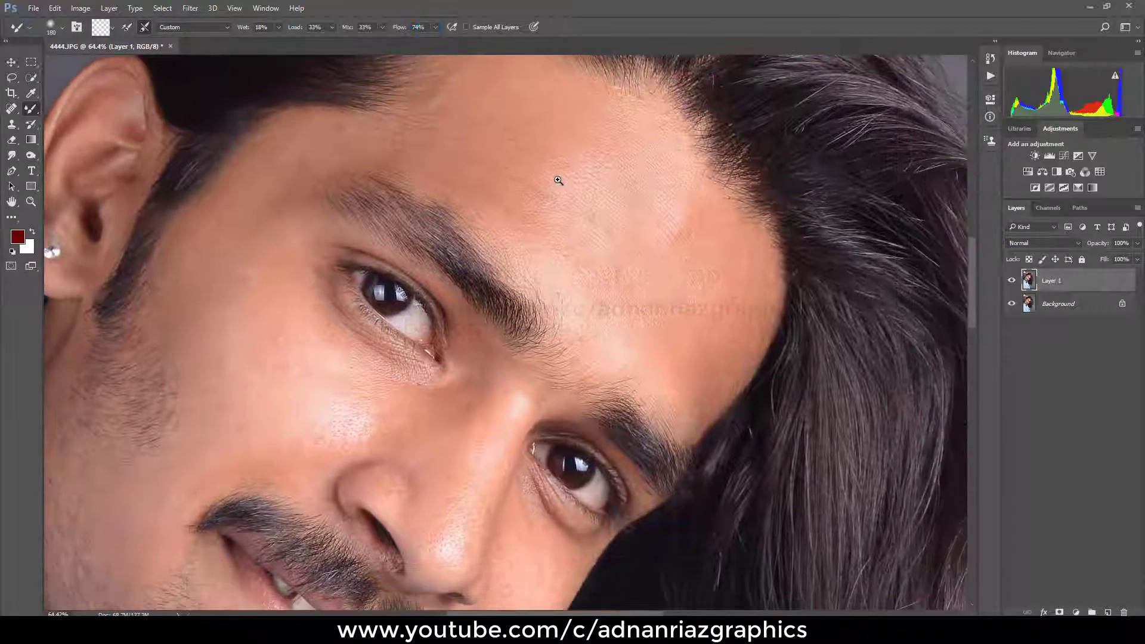
scroll(618, 194, up, 1)
mouse_move(693, 281)
mouse_down()
mouse_move(739, 264)
mouse_move(677, 425)
mouse_move(534, 299)
mouse_move(646, 359)
mouse_move(657, 357)
mouse_move(649, 337)
mouse_move(729, 266)
mouse_move(699, 347)
mouse_move(708, 334)
mouse_move(682, 255)
mouse_move(660, 255)
mouse_move(686, 211)
mouse_up()
mouse_move(637, 157)
mouse_down()
mouse_move(624, 185)
mouse_move(631, 241)
mouse_move(592, 226)
mouse_move(578, 294)
mouse_move(559, 312)
mouse_move(628, 315)
mouse_move(624, 339)
mouse_move(601, 272)
mouse_move(551, 279)
mouse_move(562, 268)
mouse_move(537, 253)
mouse_move(661, 153)
mouse_move(575, 112)
mouse_move(535, 114)
mouse_move(566, 184)
mouse_move(490, 256)
mouse_move(532, 247)
mouse_move(503, 222)
mouse_up()
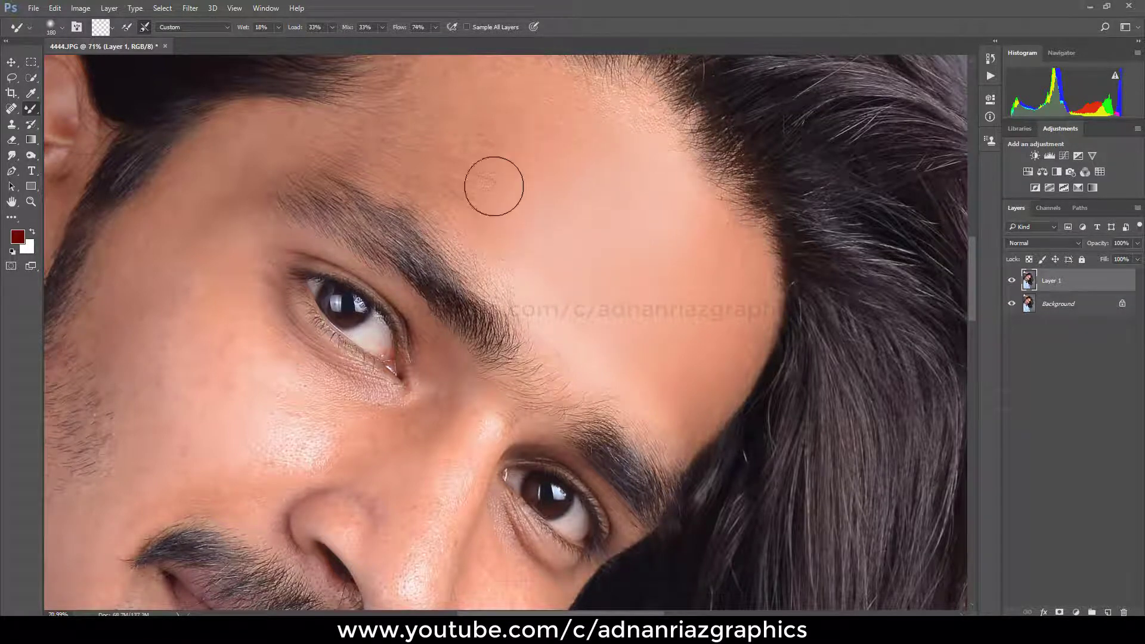
Step: Blend the forehead skin above the eyebrow nearest the ear, up to the hairline, with the Mixer Brush
mouse_move(490, 174)
mouse_down()
mouse_move(560, 215)
mouse_move(655, 210)
mouse_move(636, 248)
mouse_move(634, 215)
mouse_move(666, 185)
mouse_up()
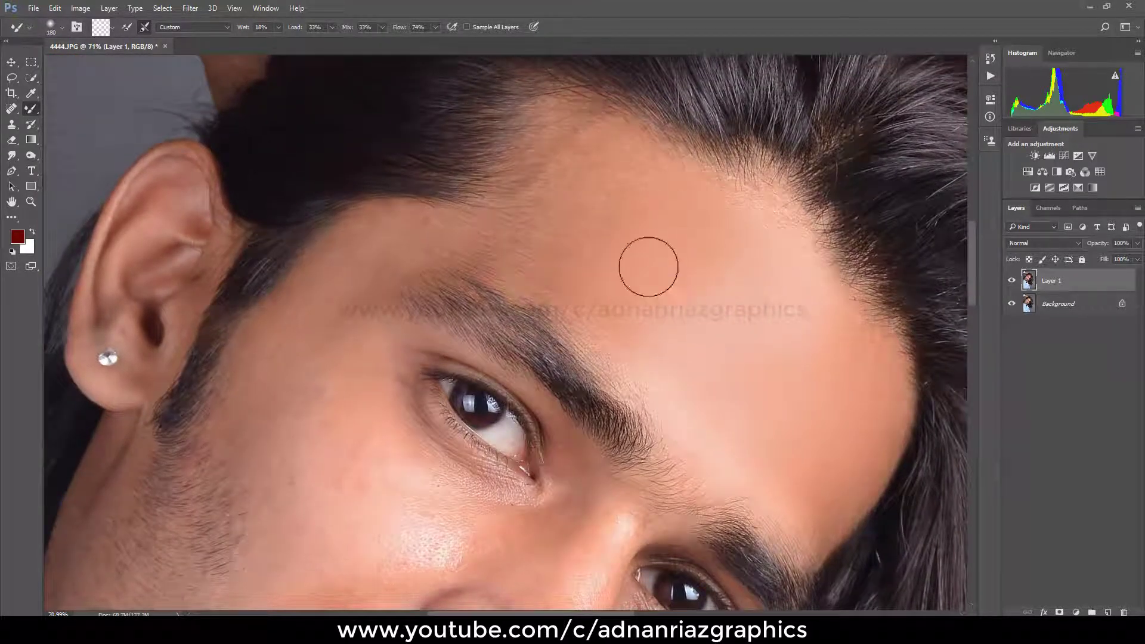
drag(637, 314, 616, 288)
mouse_move(668, 222)
mouse_down()
mouse_move(609, 147)
mouse_move(638, 201)
mouse_move(561, 191)
mouse_move(561, 224)
mouse_move(516, 250)
mouse_move(604, 170)
mouse_move(566, 177)
mouse_move(538, 213)
mouse_move(661, 159)
mouse_move(734, 191)
mouse_move(695, 303)
mouse_up()
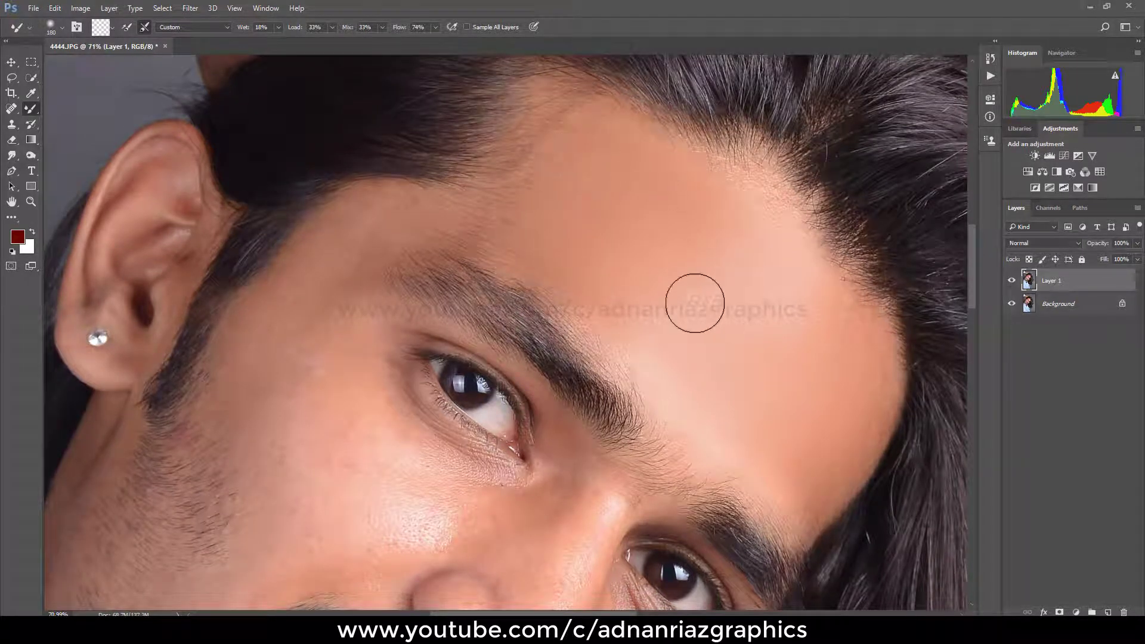
mouse_move(499, 265)
mouse_down()
mouse_move(485, 223)
mouse_move(496, 203)
mouse_move(444, 219)
mouse_move(498, 214)
mouse_move(521, 189)
mouse_move(535, 95)
mouse_move(553, 91)
mouse_move(540, 143)
mouse_up()
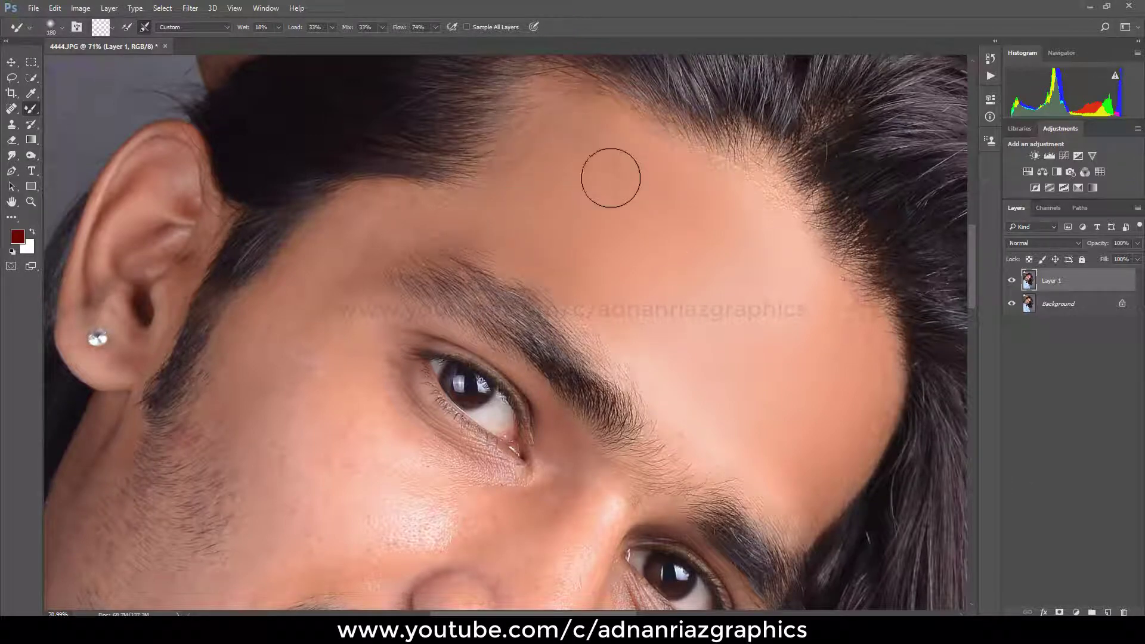
key(space)
drag(494, 226, 577, 207)
Step: Smooth the temple and the cheek between the sideburn and the near eye with the Mixer Brush
mouse_move(481, 194)
mouse_down()
mouse_move(529, 197)
mouse_move(383, 248)
mouse_move(464, 194)
mouse_move(492, 204)
mouse_move(448, 195)
mouse_move(406, 213)
mouse_move(392, 240)
mouse_up()
drag(401, 323, 441, 237)
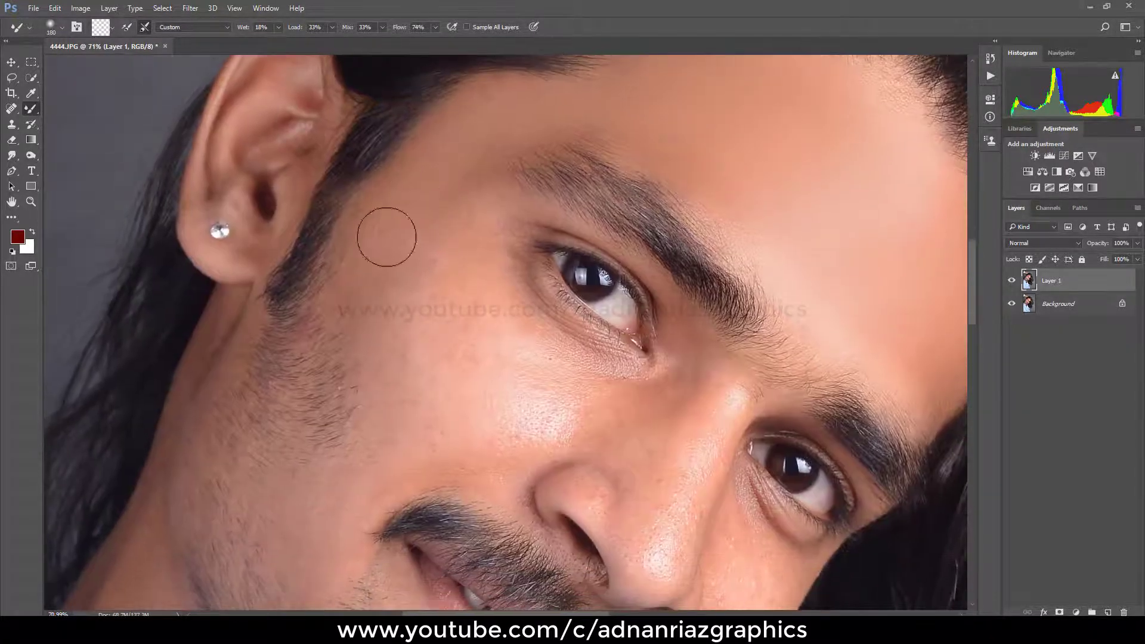
drag(350, 313, 414, 264)
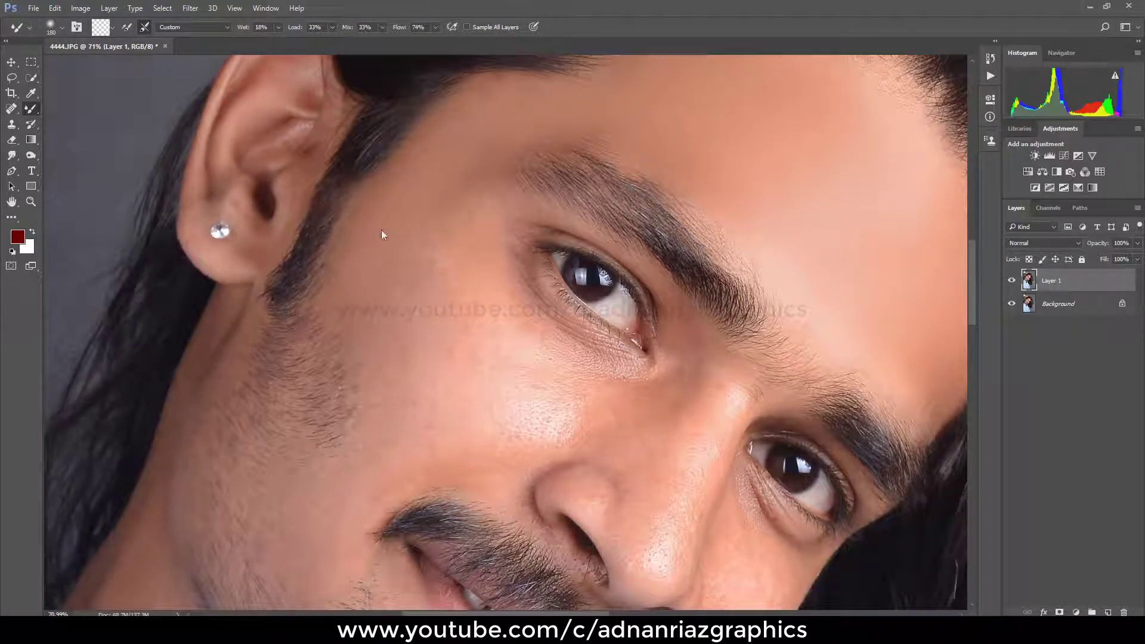
drag(461, 316, 442, 258)
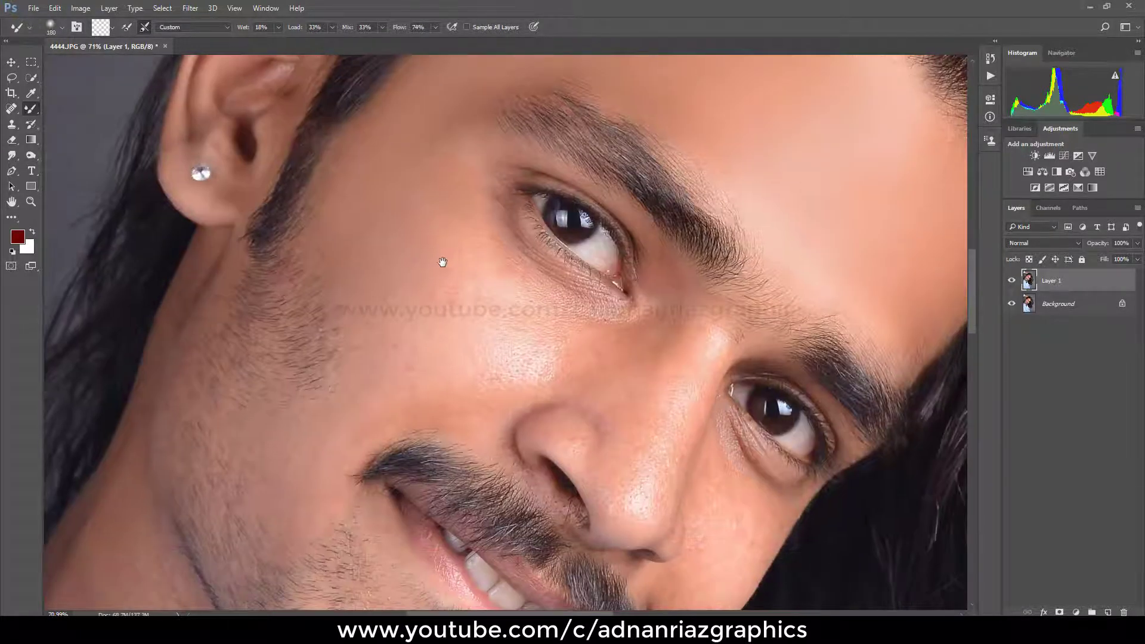
mouse_move(387, 324)
mouse_down()
mouse_move(417, 262)
mouse_move(471, 255)
mouse_move(468, 245)
mouse_move(433, 303)
mouse_move(428, 251)
mouse_move(391, 262)
mouse_move(377, 227)
mouse_move(354, 250)
mouse_move(406, 220)
mouse_move(556, 324)
mouse_move(507, 359)
mouse_move(506, 349)
mouse_move(462, 354)
mouse_move(482, 305)
mouse_move(436, 269)
mouse_move(419, 220)
mouse_up()
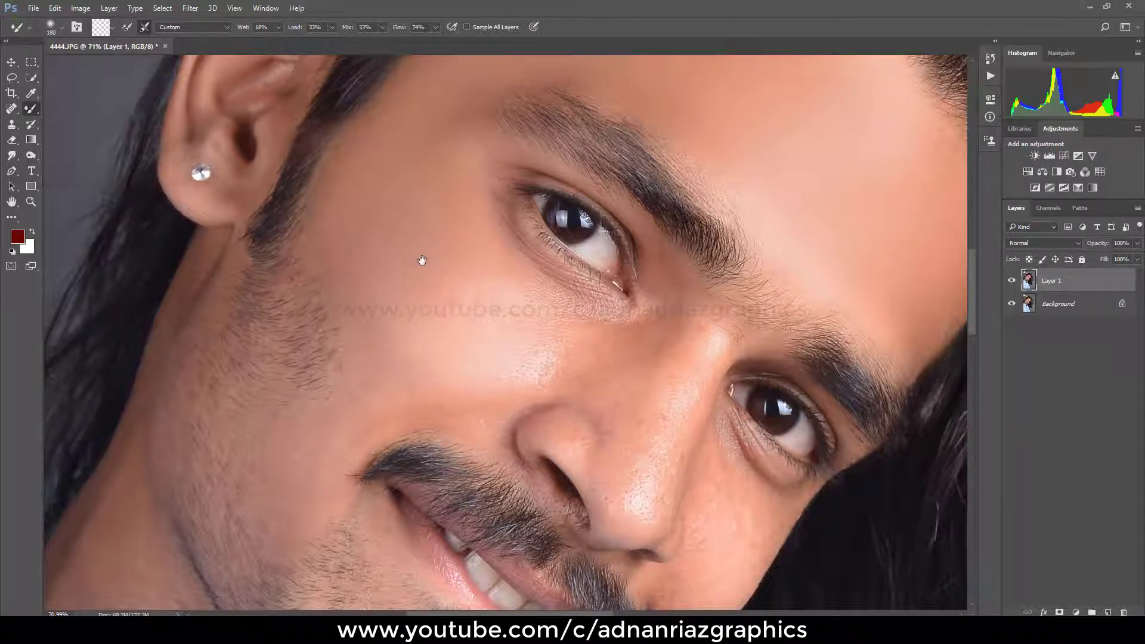
mouse_move(423, 281)
mouse_down()
mouse_move(423, 222)
mouse_move(386, 268)
mouse_up()
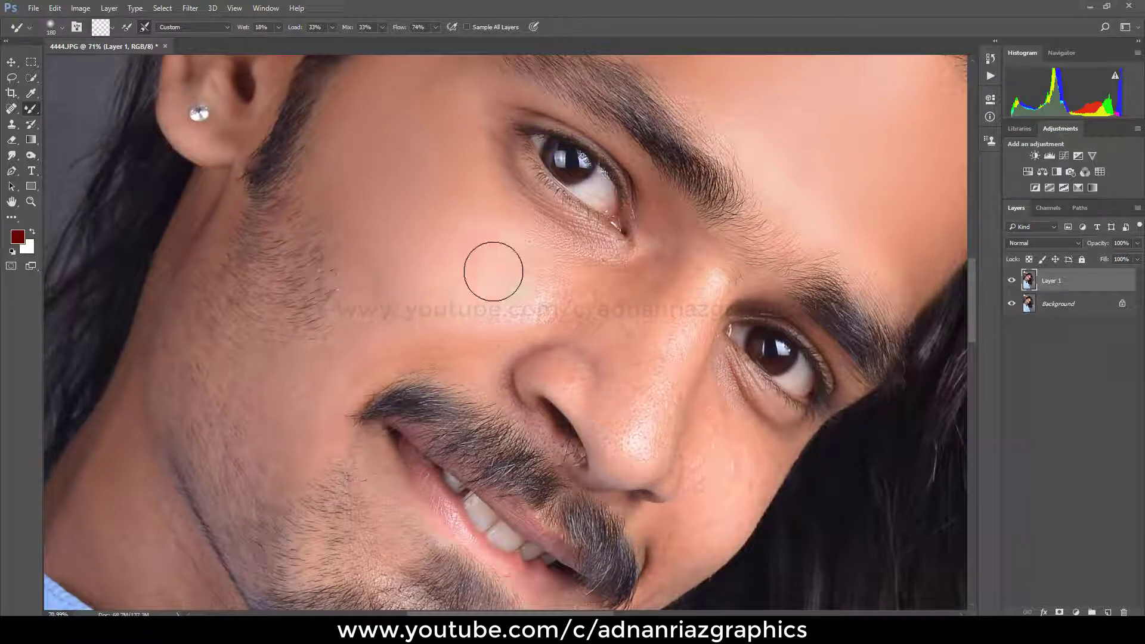
Step: Soften the skin directly under the near eye and on the upper cheek with a smaller Mixer Brush
drag(564, 259, 544, 256)
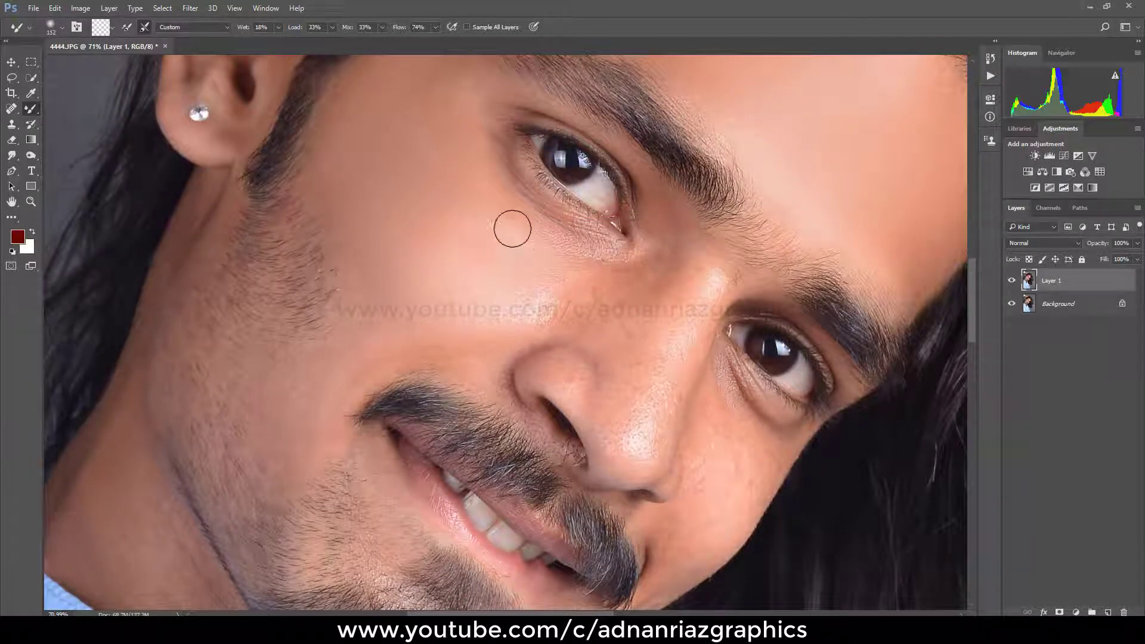
mouse_move(522, 205)
mouse_down()
mouse_move(583, 266)
mouse_move(521, 245)
mouse_move(504, 189)
mouse_up()
drag(571, 226, 534, 212)
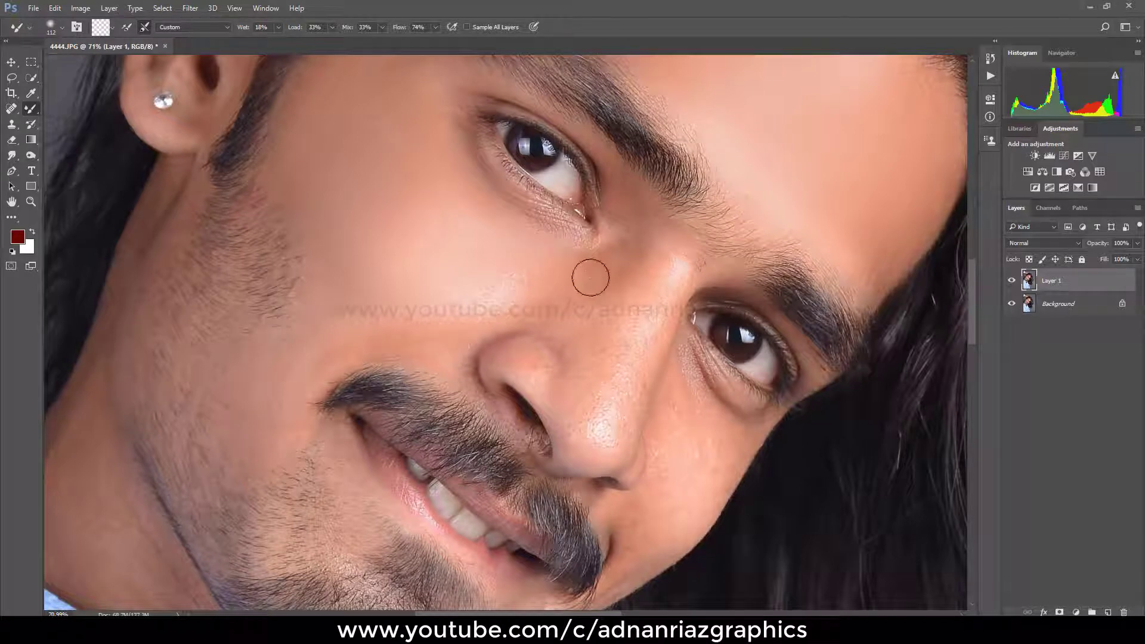
Step: Smooth the nose from the inner eye corner along the bridge to the tip with the Mixer Brush
mouse_move(621, 275)
mouse_down()
mouse_move(606, 251)
mouse_move(577, 357)
mouse_up()
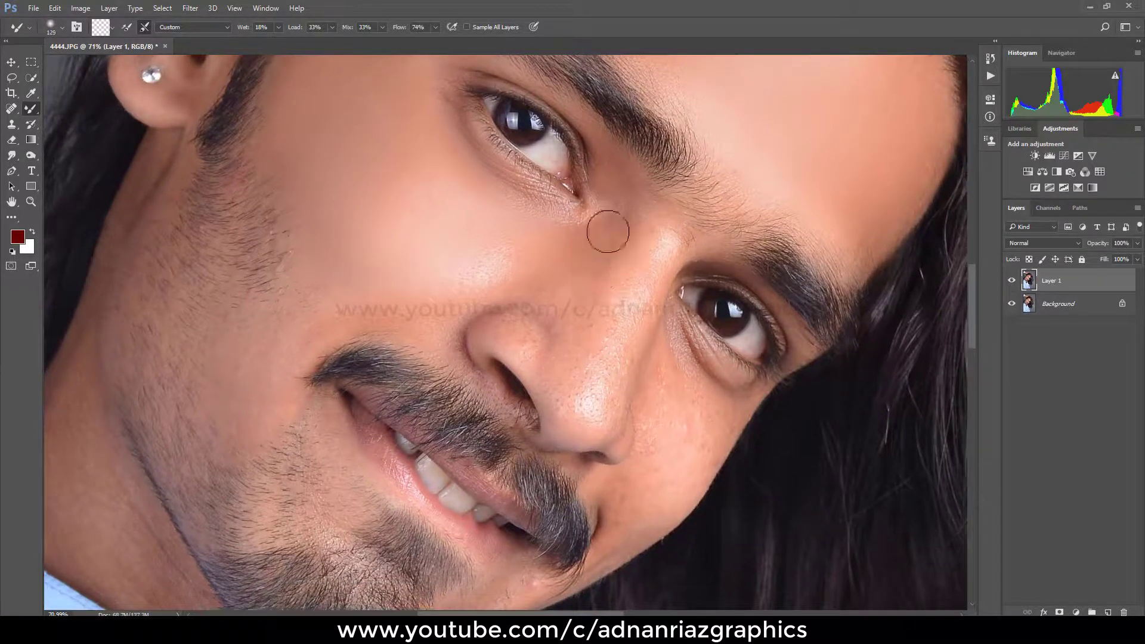
drag(608, 232, 569, 370)
mouse_move(582, 327)
mouse_down()
mouse_move(583, 286)
mouse_move(555, 327)
mouse_move(557, 294)
mouse_move(645, 271)
mouse_move(654, 250)
mouse_move(616, 385)
mouse_move(644, 257)
mouse_move(596, 391)
mouse_move(616, 265)
mouse_move(572, 358)
mouse_up()
scroll(600, 369, down, 2)
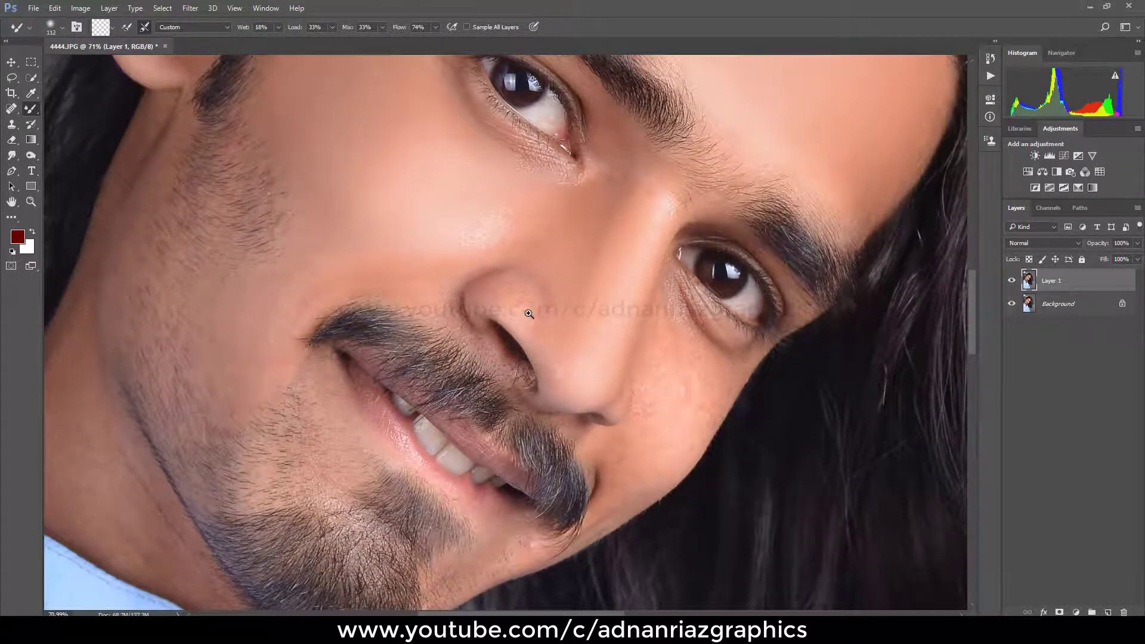
Step: Blend the skin around the nostril and on the cheek above the moustache with a smaller Mixer Brush
ctrl+click(529, 314)
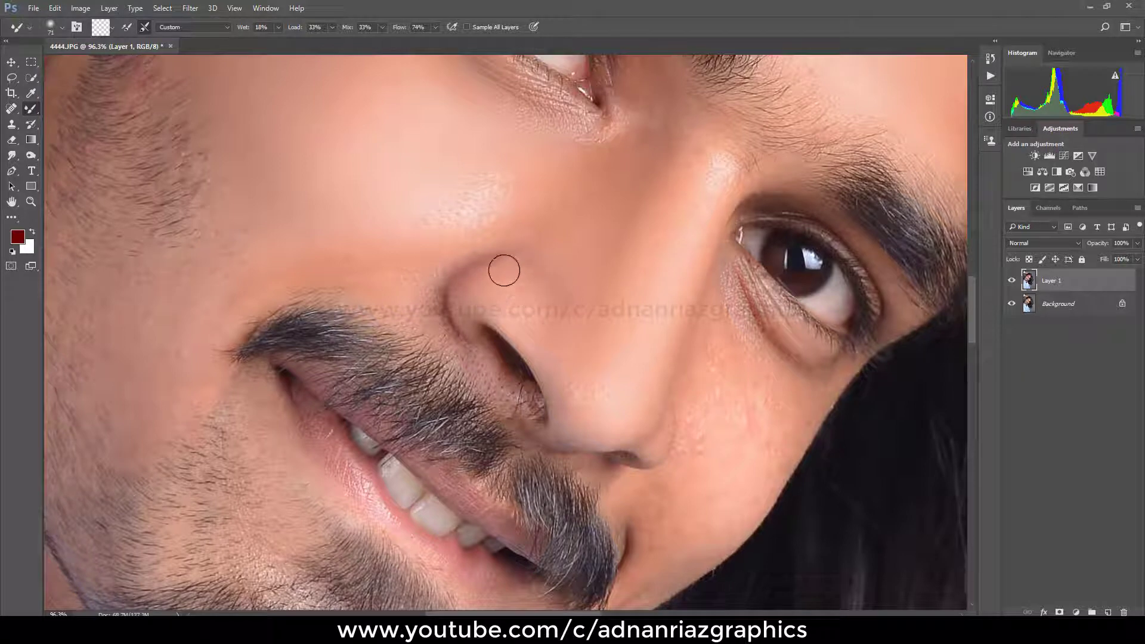
drag(357, 247, 377, 254)
mouse_move(443, 255)
mouse_down()
mouse_move(388, 276)
mouse_move(299, 234)
mouse_move(279, 245)
mouse_move(368, 246)
mouse_move(325, 223)
mouse_up()
drag(560, 261, 512, 247)
drag(532, 245, 418, 179)
Step: Smooth the far cheek from below the eye down to the side of the moustache with the Mixer Brush
drag(555, 270, 596, 270)
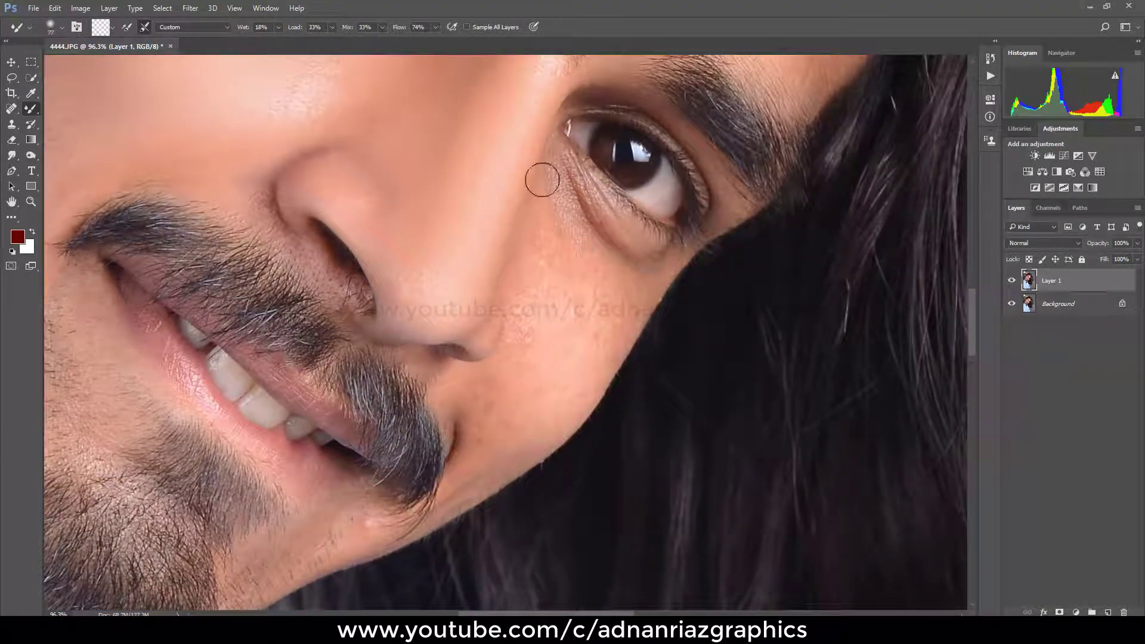
mouse_move(572, 225)
mouse_down()
mouse_move(575, 261)
mouse_move(531, 297)
mouse_move(555, 188)
mouse_move(517, 291)
mouse_move(540, 247)
mouse_move(573, 256)
mouse_up()
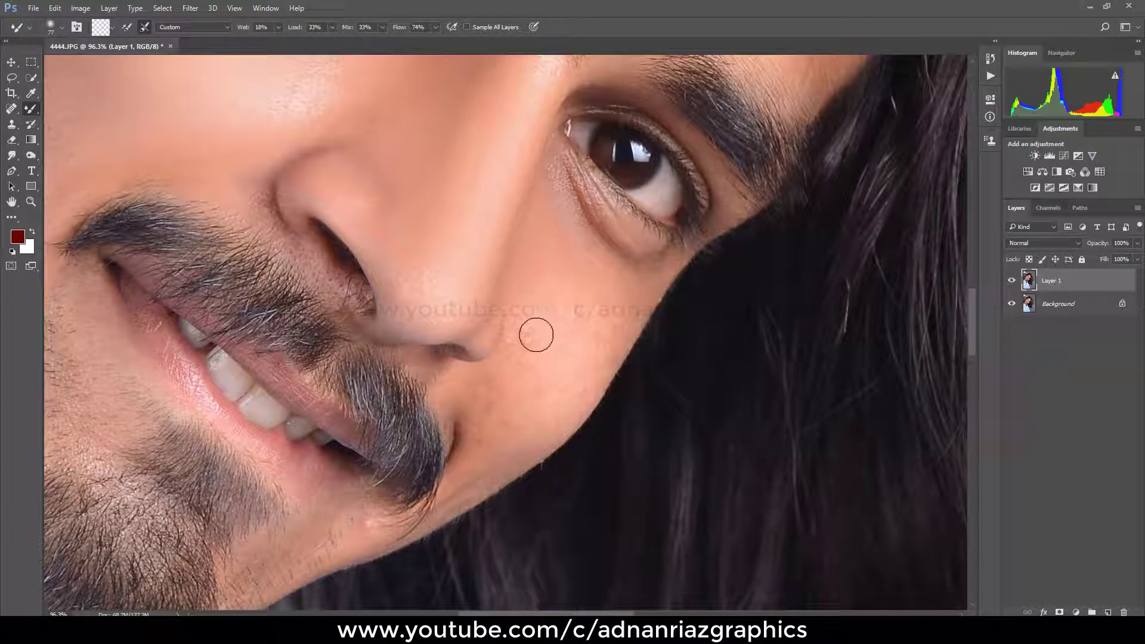
mouse_move(536, 335)
mouse_down()
mouse_move(554, 255)
mouse_move(608, 297)
mouse_up()
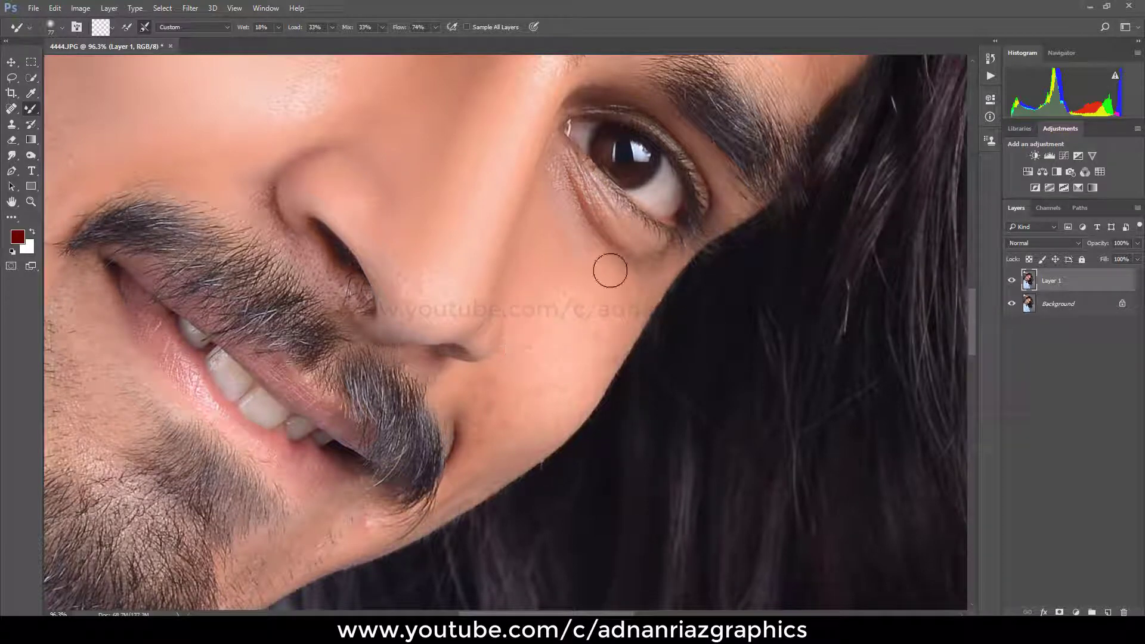
drag(613, 221, 652, 248)
drag(519, 400, 543, 364)
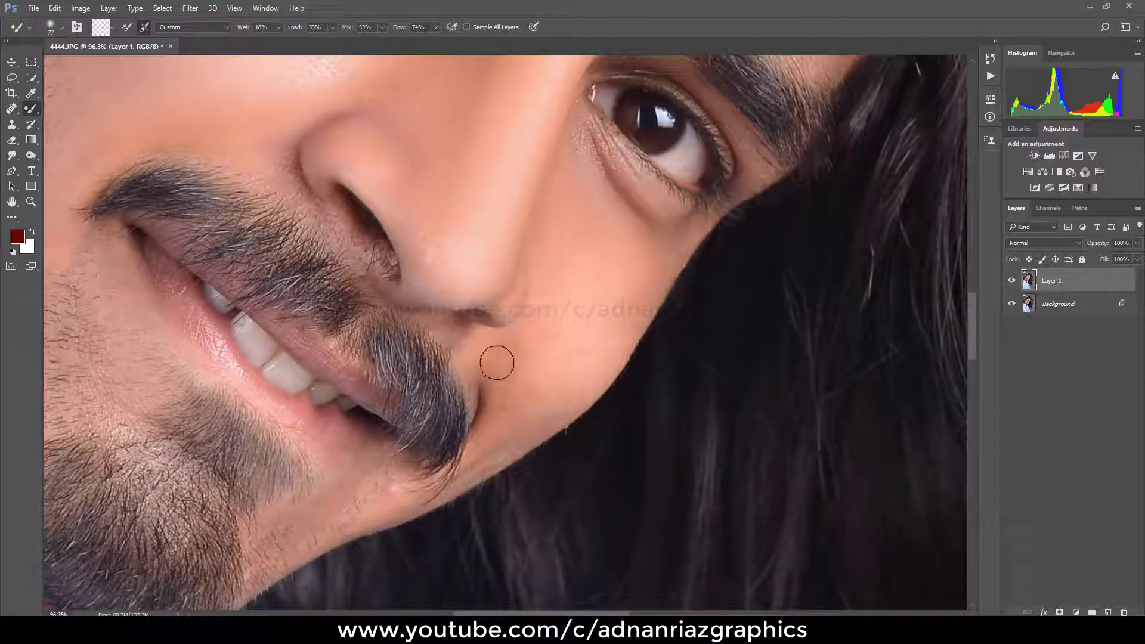
drag(521, 349, 553, 267)
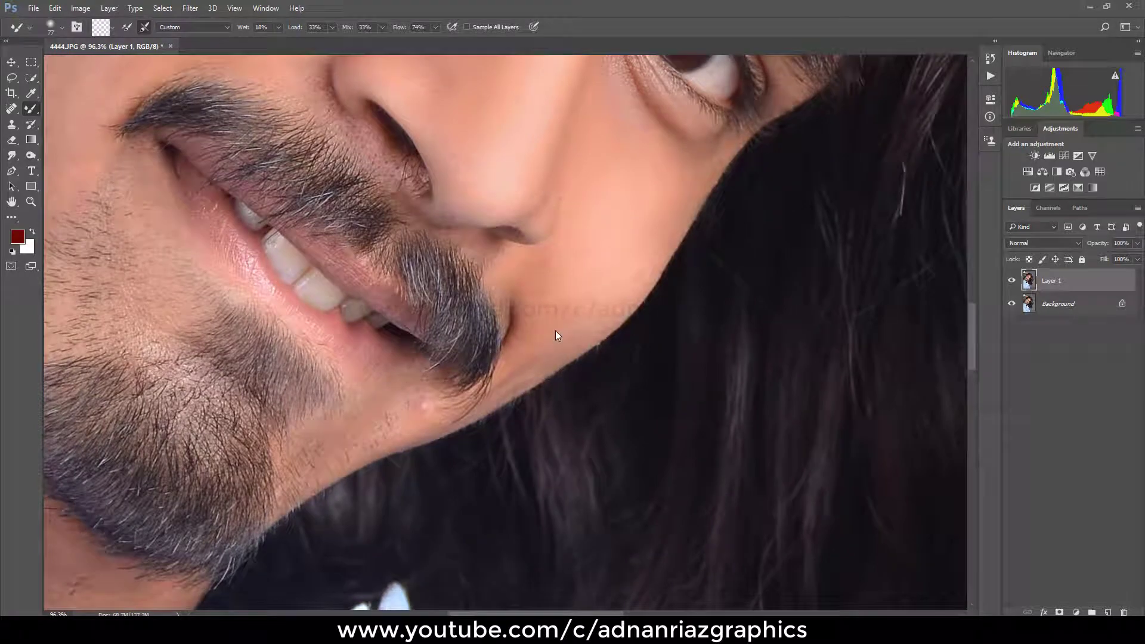
Step: Smooth the lower edge of the far cheek and the skin beside the mouth corner with the Mixer Brush
scroll(557, 332, down, 6)
drag(443, 296, 469, 280)
drag(551, 189, 547, 252)
drag(422, 294, 487, 253)
Step: Blend the near cheek skin along the edge of the beard stubble with the Mixer Brush
right_click(508, 232)
click(538, 238)
drag(411, 277, 591, 127)
scroll(459, 247, up, 1)
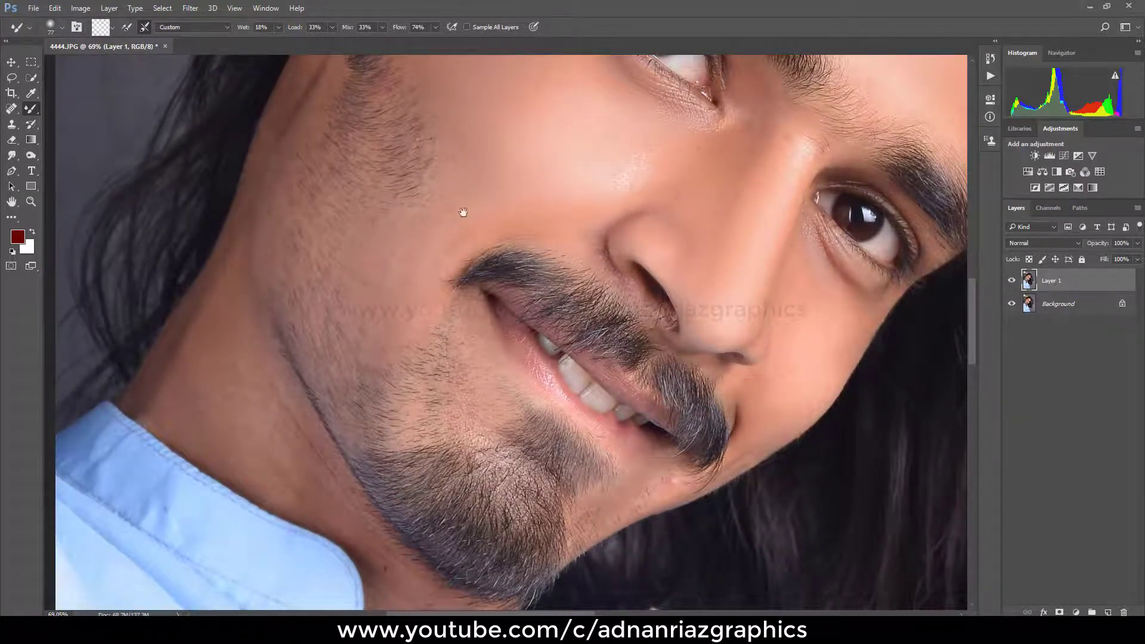
drag(463, 212, 446, 363)
drag(448, 182, 437, 253)
drag(454, 377, 467, 320)
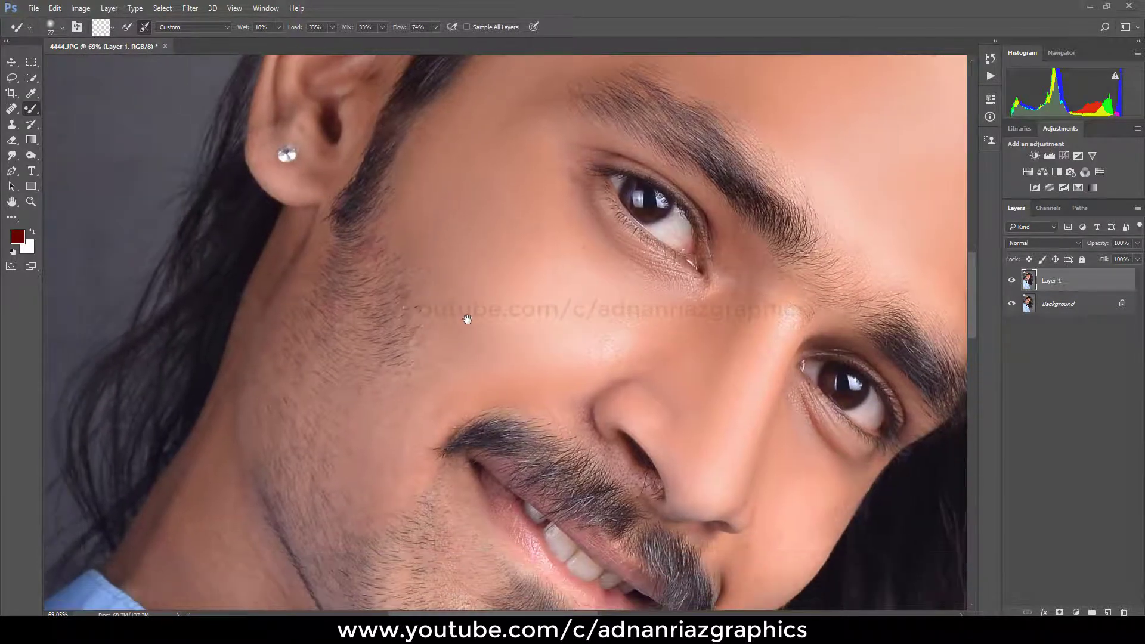
key(p)
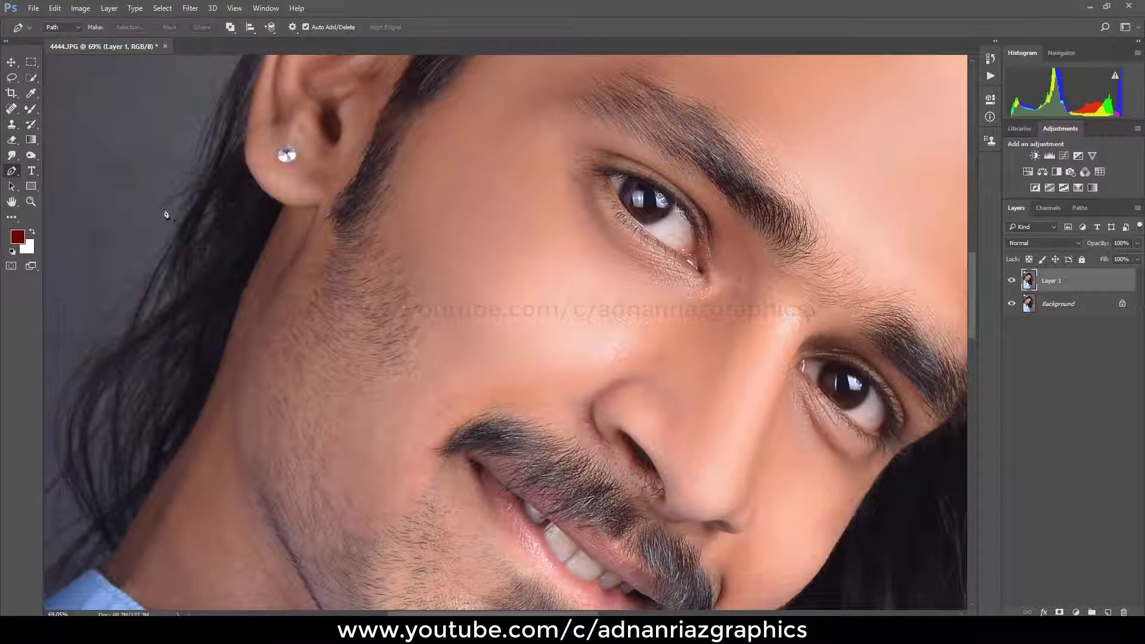
click(34, 113)
drag(400, 299, 385, 295)
drag(410, 366, 481, 202)
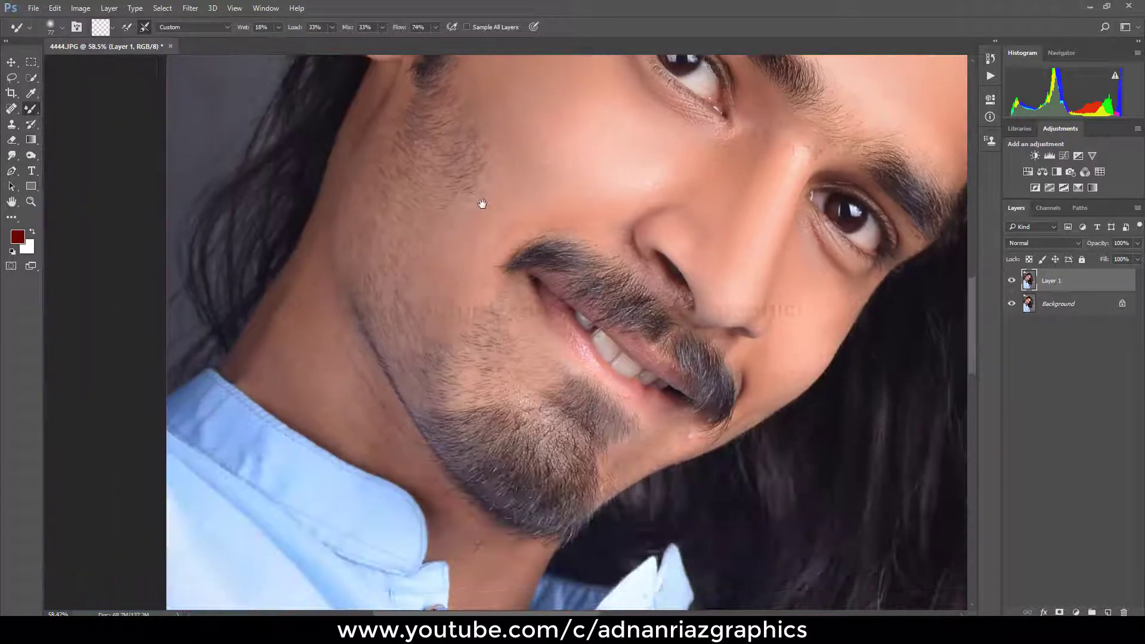
Step: Smooth the skin on the side of the neck between the jawline and shirt collar with a larger Mixer Brush
drag(345, 239, 349, 239)
drag(419, 251, 464, 306)
drag(430, 131, 458, 134)
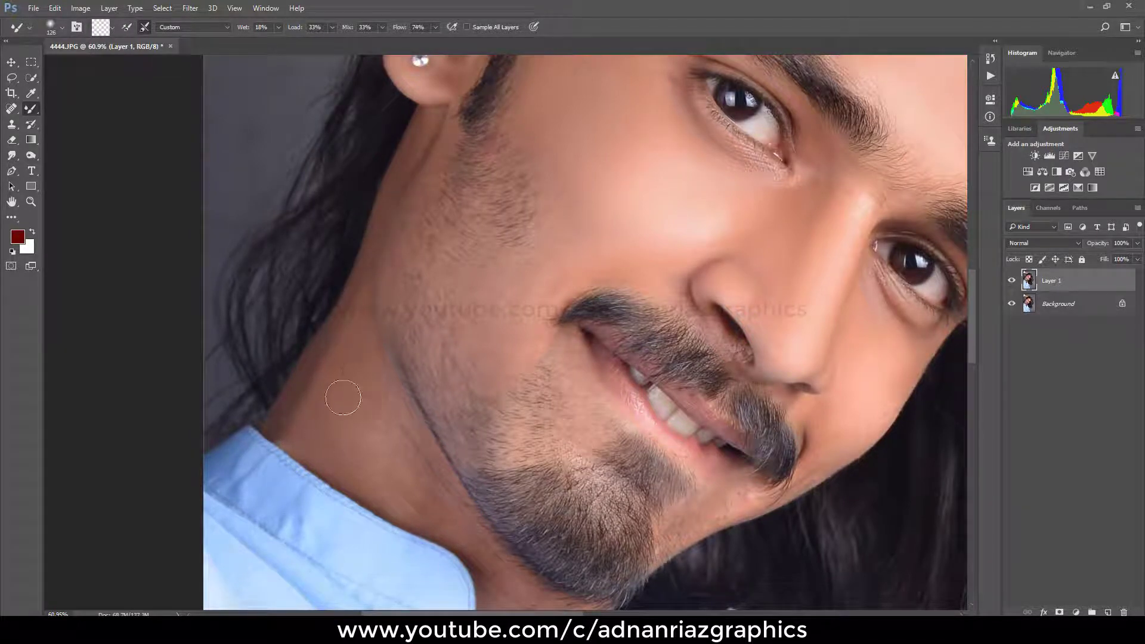
drag(386, 427, 403, 346)
drag(378, 302, 390, 302)
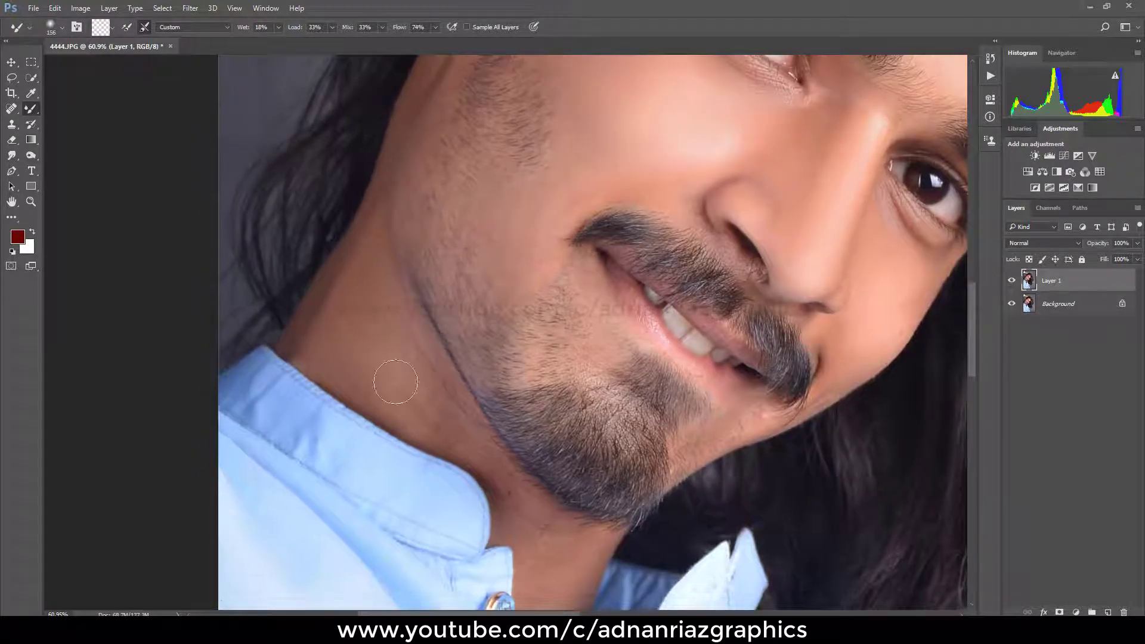
Step: Smooth the lower neck skin beneath the beard and inside the open collar with the Mixer Brush, and fit the portrait on screen
drag(429, 410, 409, 267)
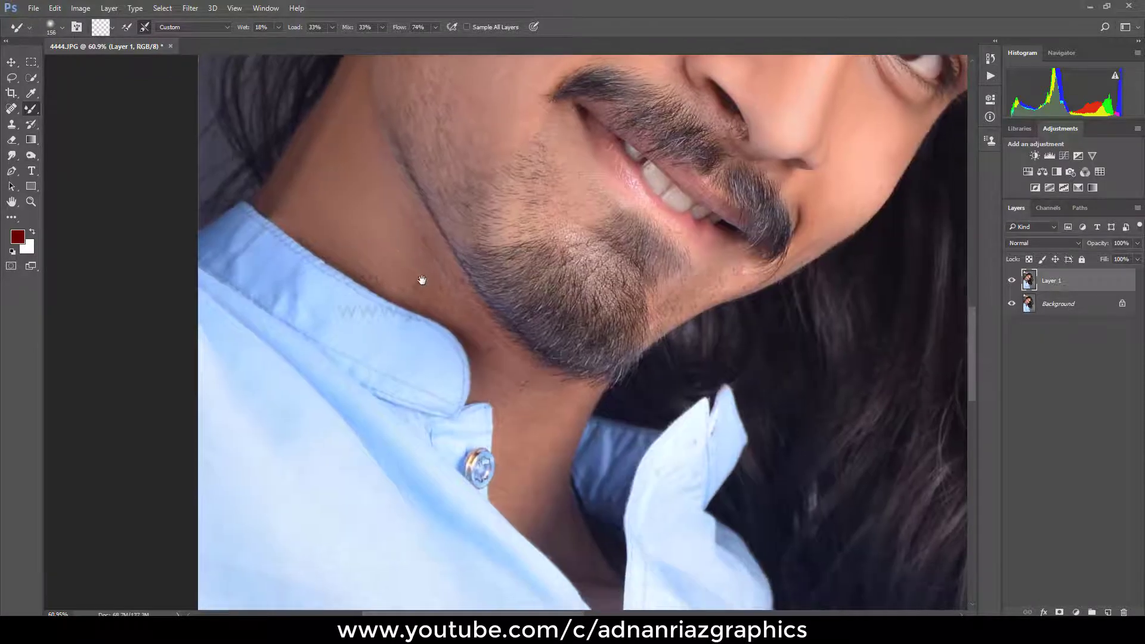
drag(523, 399, 510, 319)
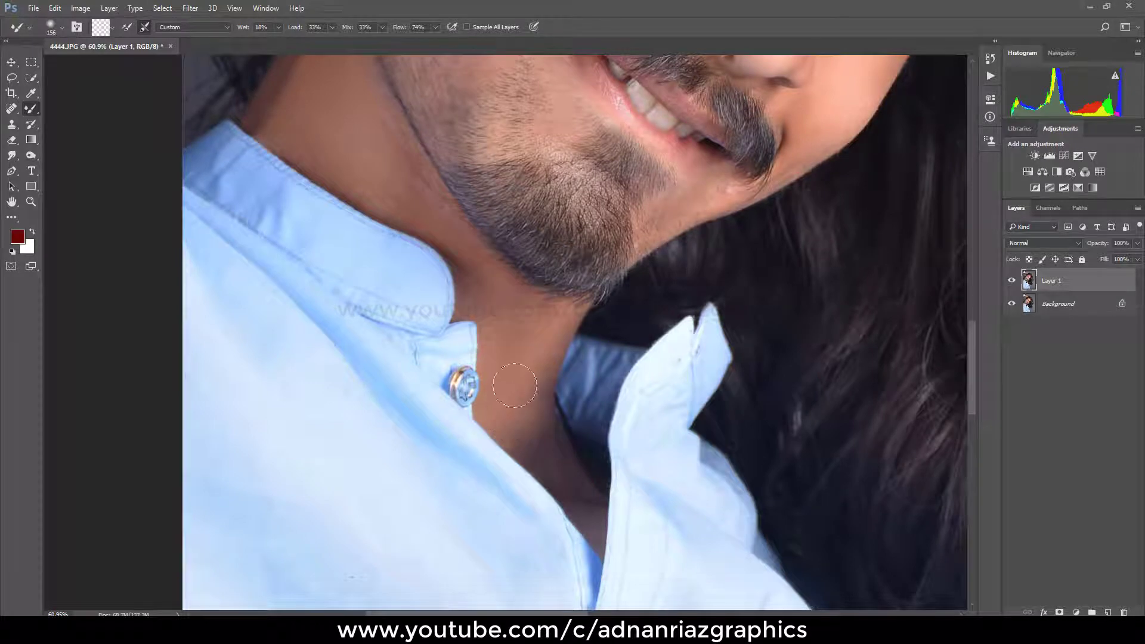
right_click(541, 334)
click(550, 341)
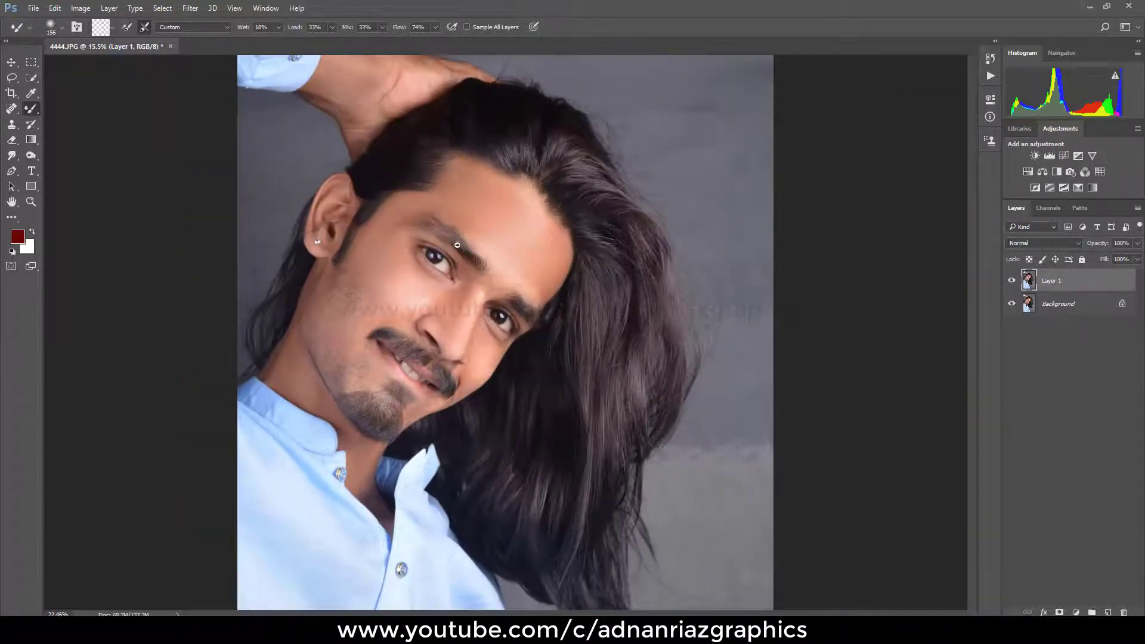
Step: Apply the Camera Raw Filter to Layer 1 with Highlights -30, Shadows +16, Whites -12 and Blacks -12
drag(457, 245, 510, 290)
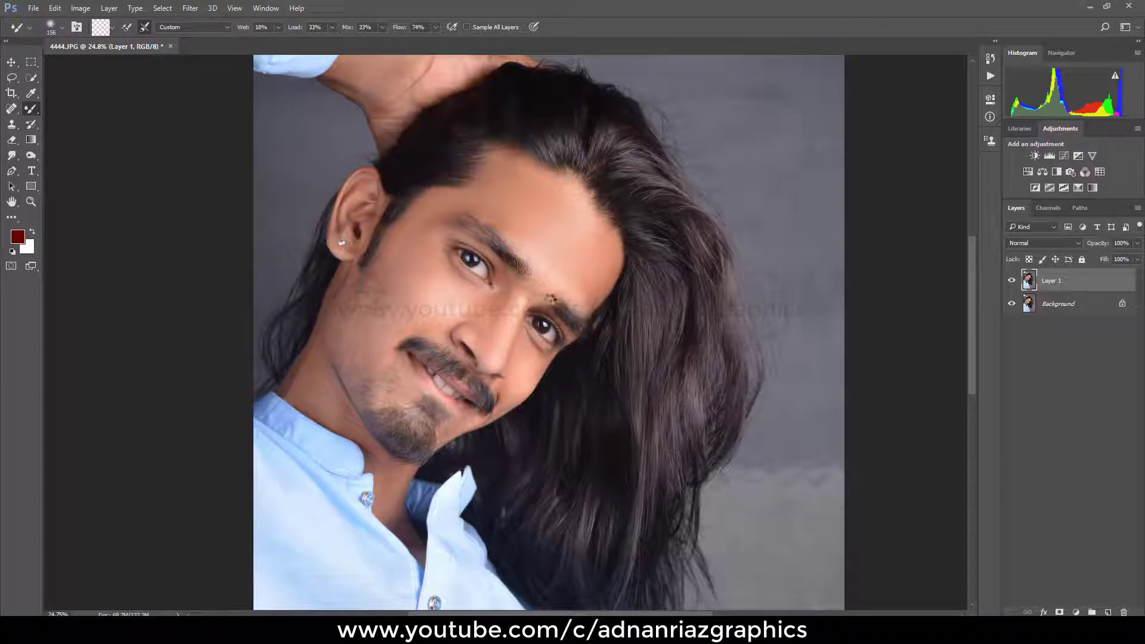
click(526, 287)
key(ctrl+shift+a)
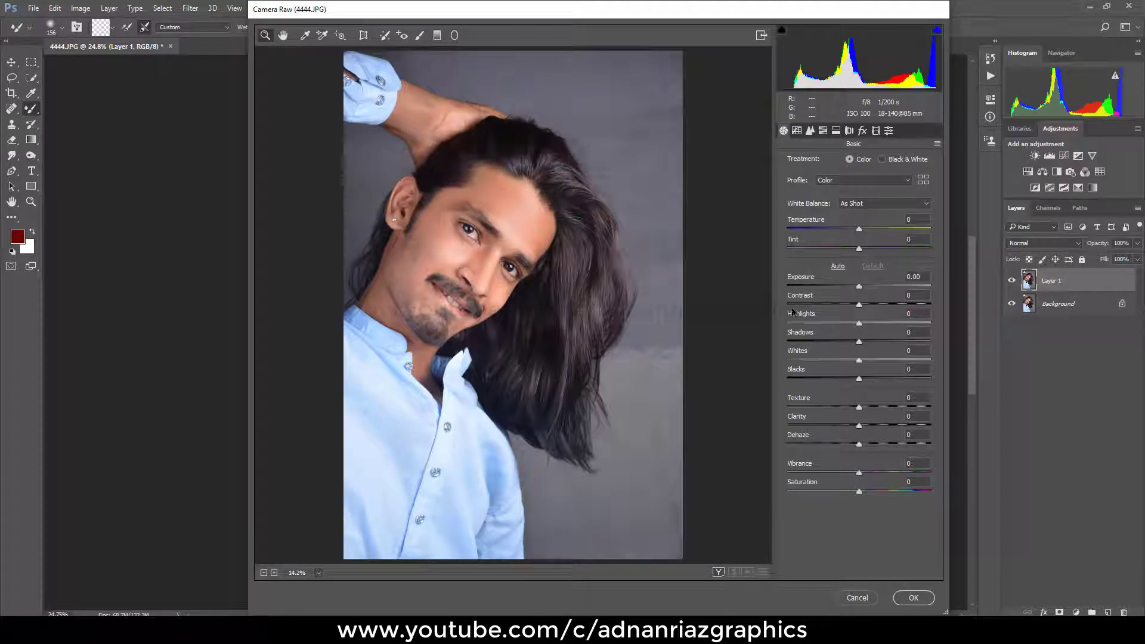
drag(807, 315, 786, 376)
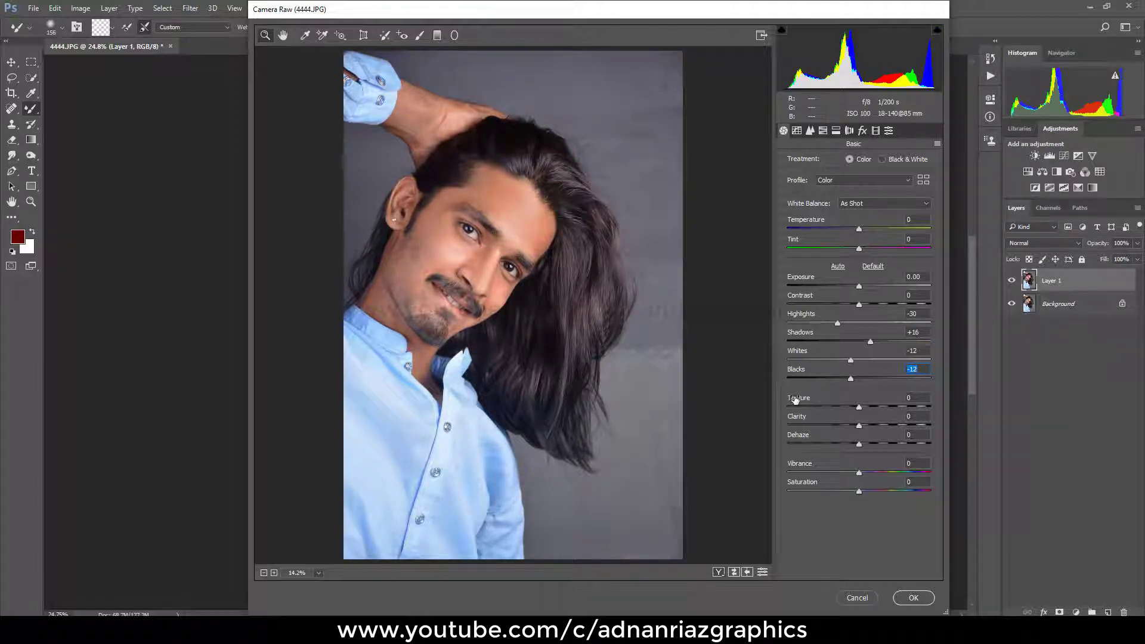
Step: Set the HSL saturation to +60 for Reds and -25 for Oranges
click(797, 131)
click(810, 130)
click(822, 131)
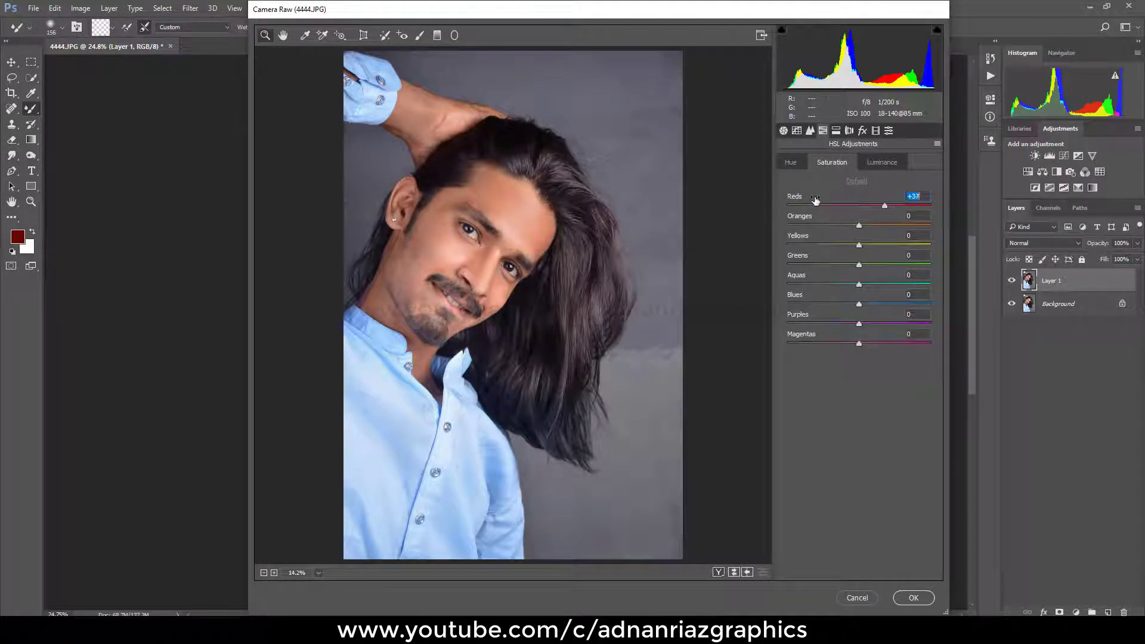
drag(797, 221, 793, 222)
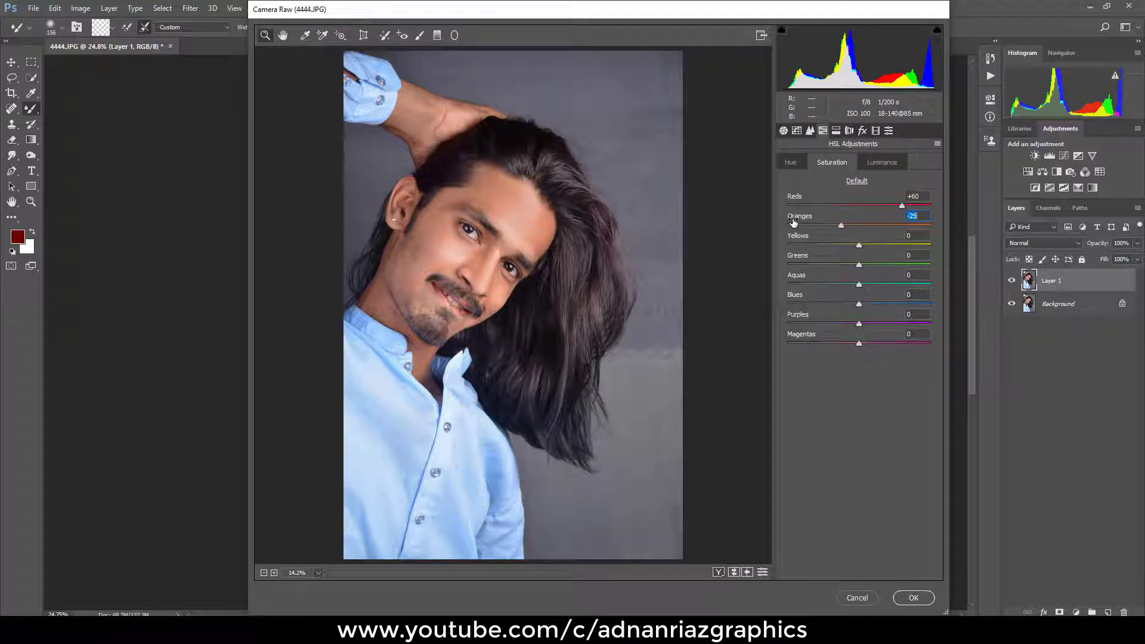
Step: Adjust the Camera Raw Calibration colour primaries, commit the filter to Layer 1, and fit the image on screen
click(836, 131)
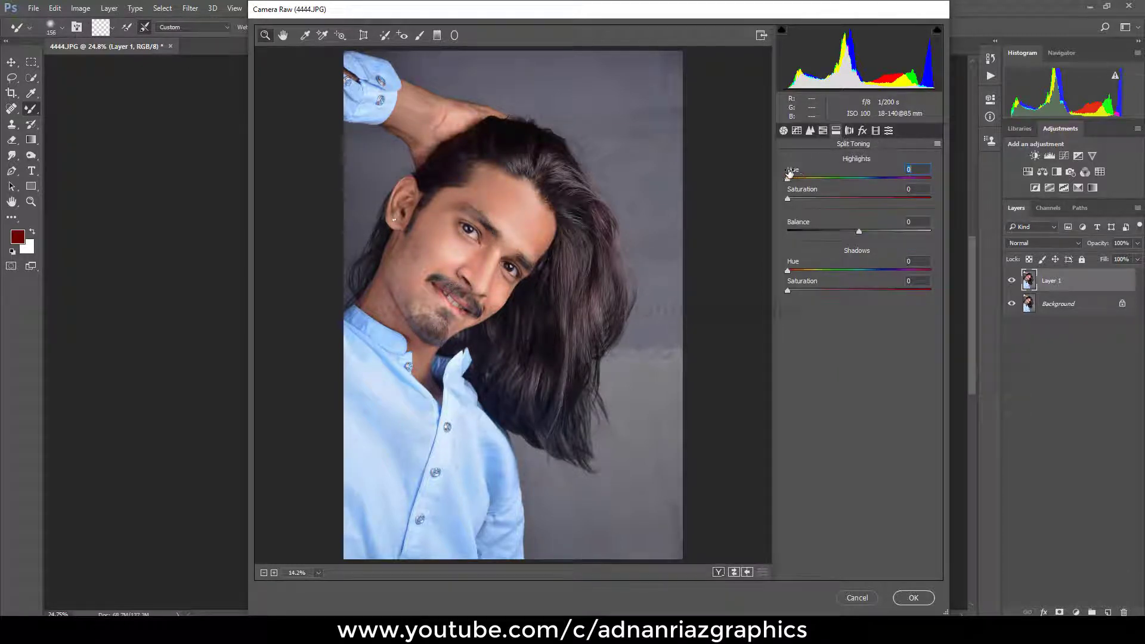
click(849, 131)
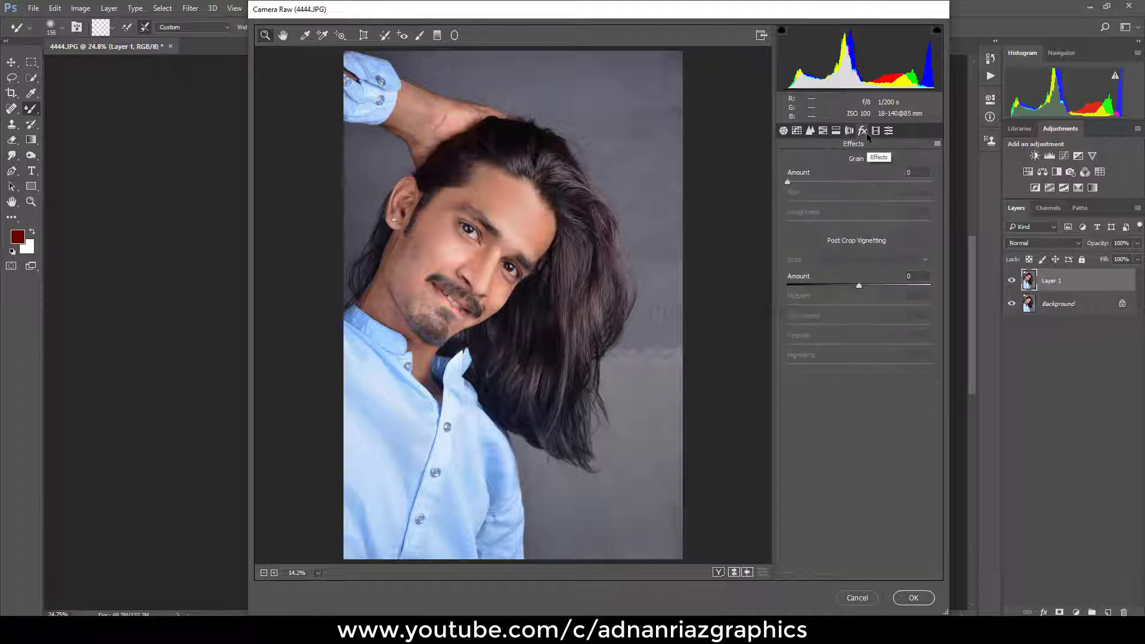
click(876, 131)
mouse_move(861, 376)
mouse_down()
mouse_move(895, 376)
mouse_move(844, 357)
mouse_move(860, 356)
mouse_up()
drag(859, 301, 863, 301)
click(889, 131)
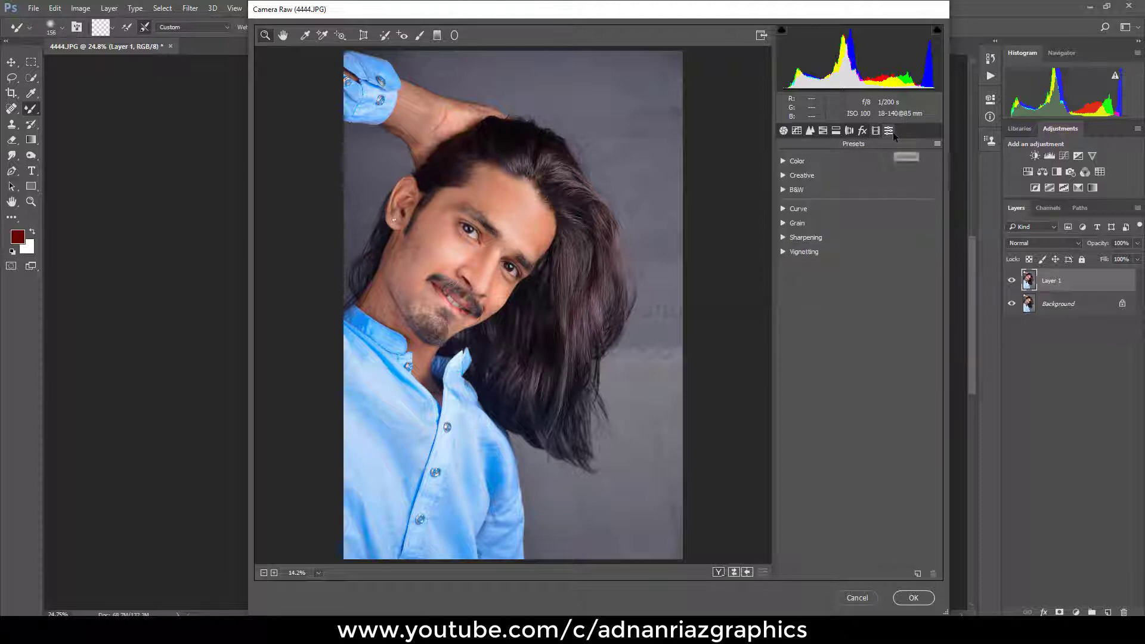
click(913, 597)
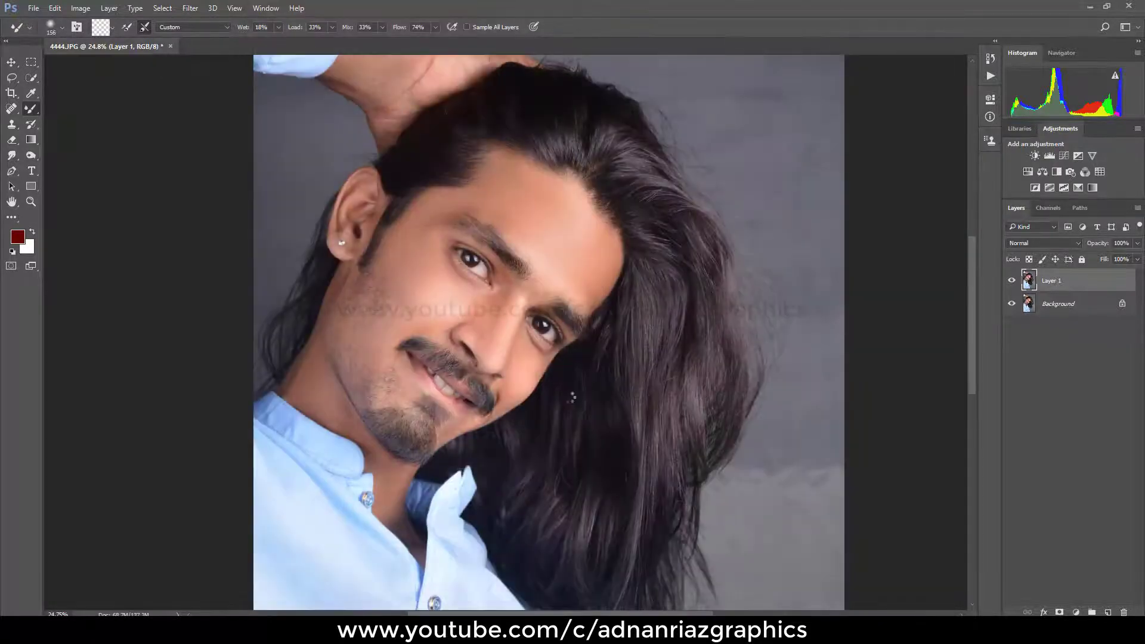
right_click(512, 307)
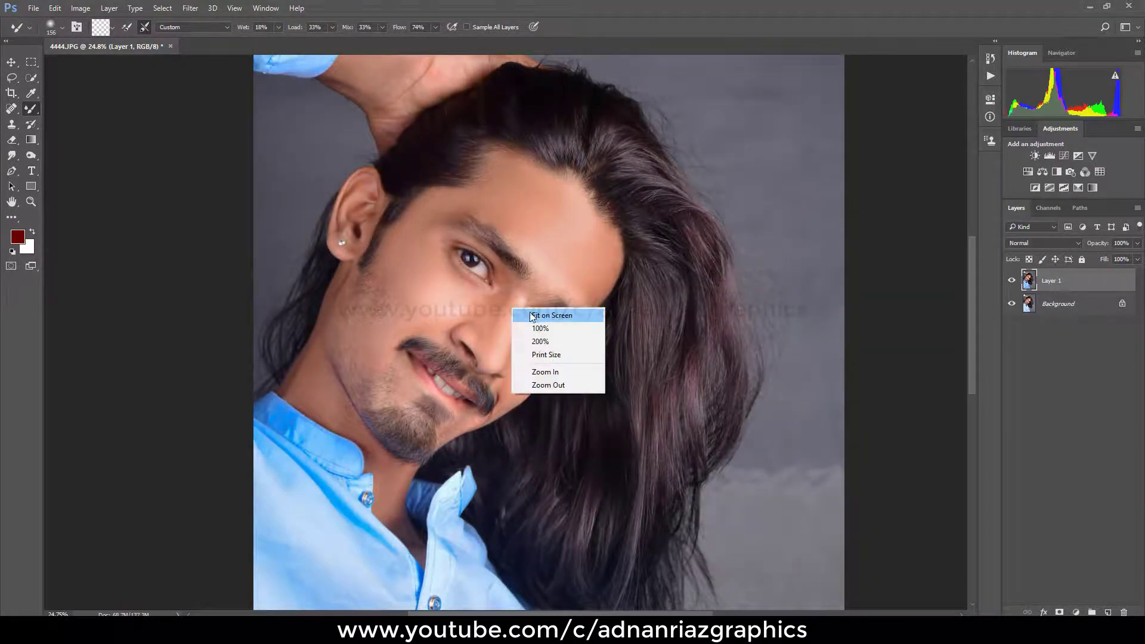
click(531, 316)
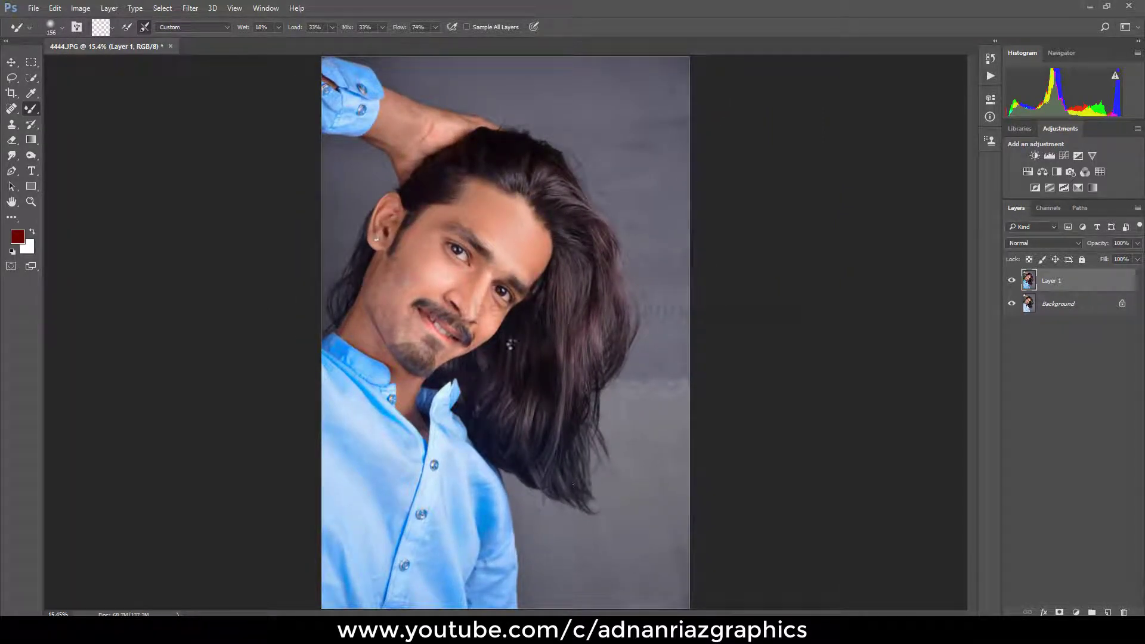
Step: Try a different Reds saturation in the Camera Raw HSL adjustments for Layer 1, and undo the change
key(ctrl+shift+a)
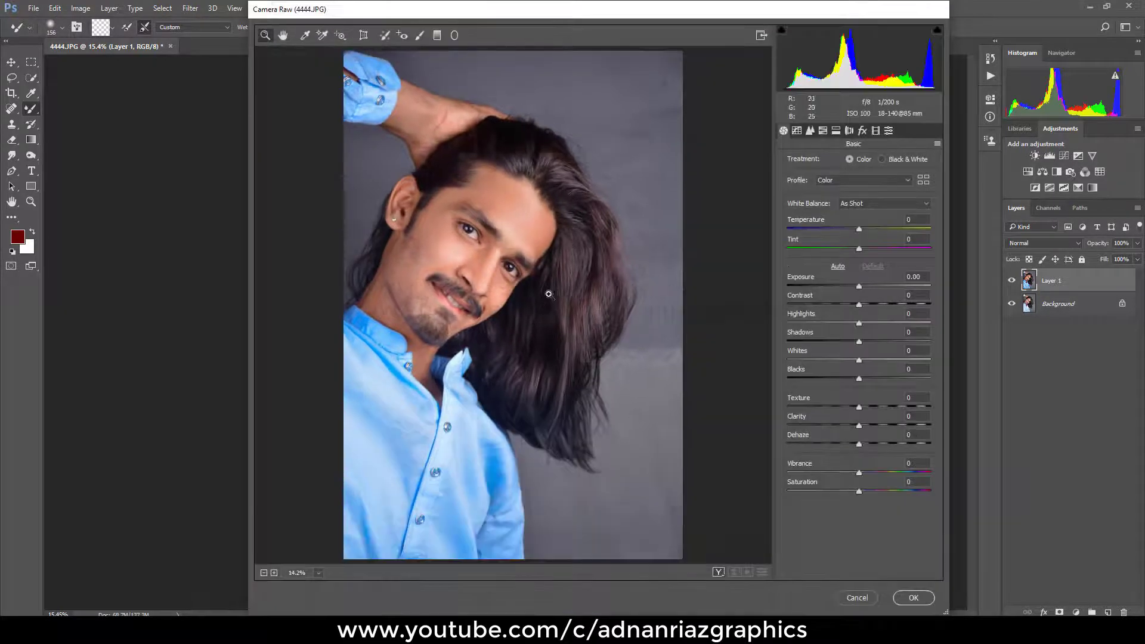
click(824, 131)
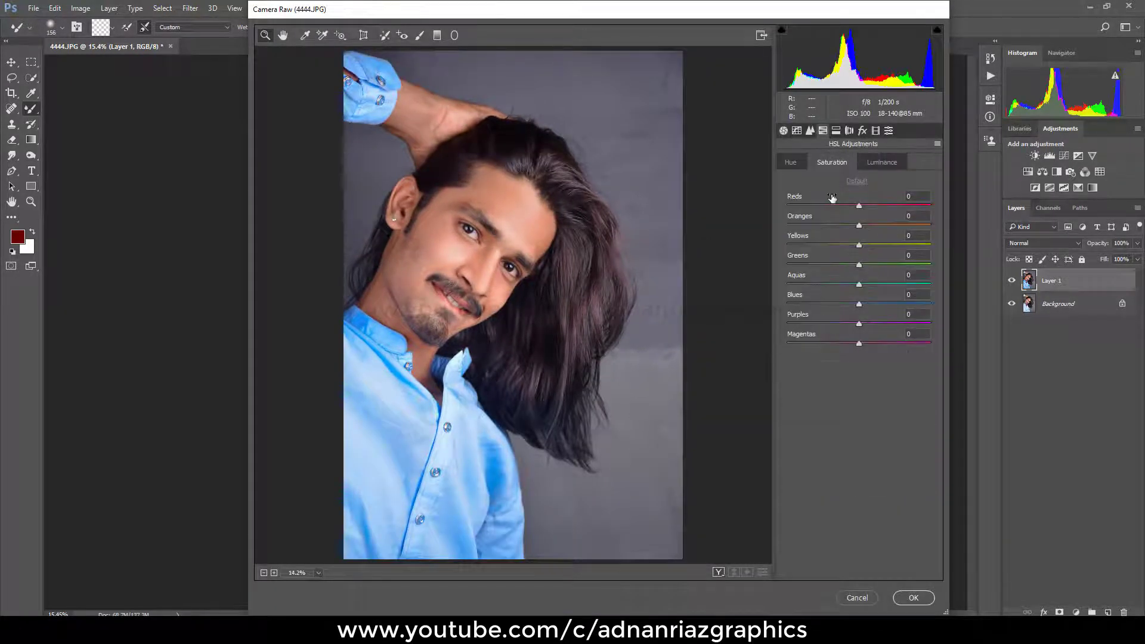
drag(798, 198, 781, 201)
key(ctrl+z)
click(913, 597)
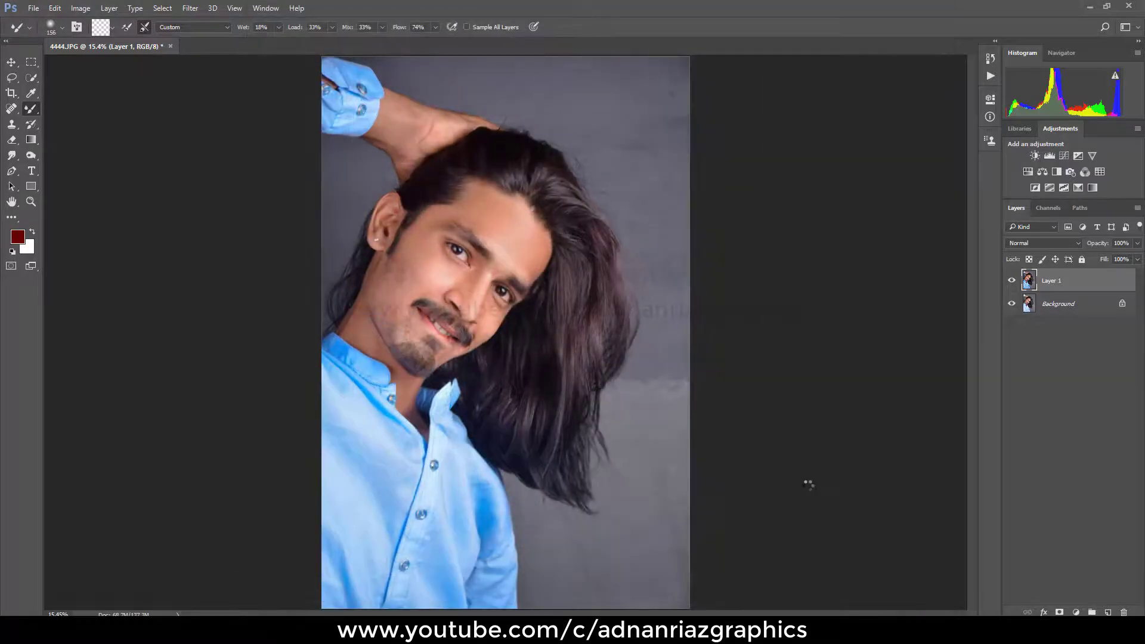
Step: Duplicate Layer 1 and set the Camera Raw Temperature of the copy to +3
key(ctrl+j)
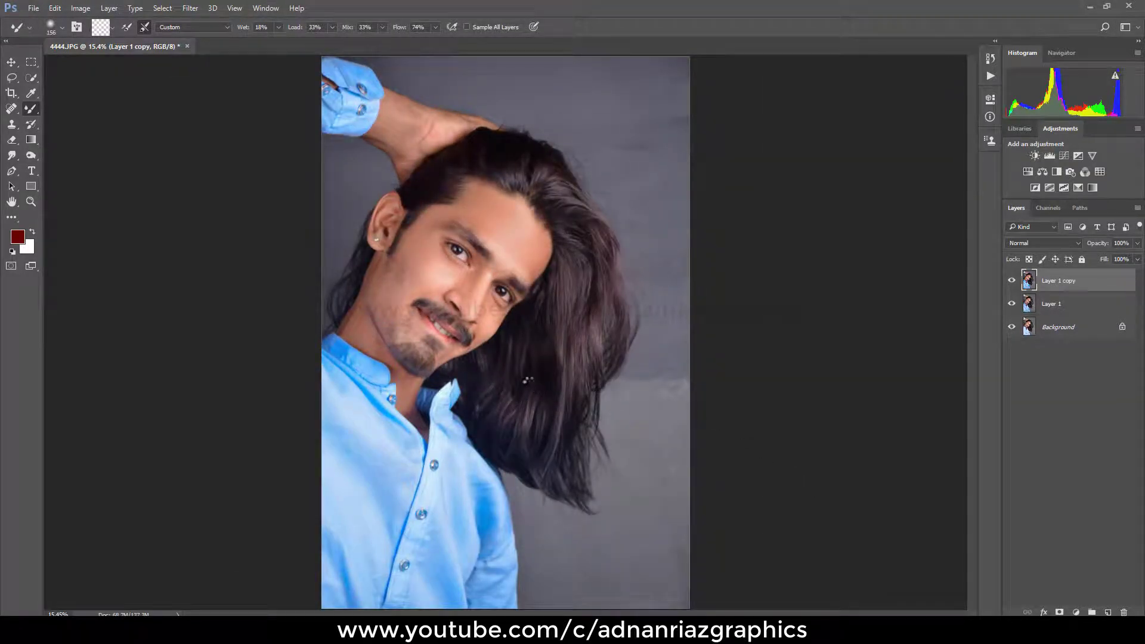
key(ctrl+shift+a)
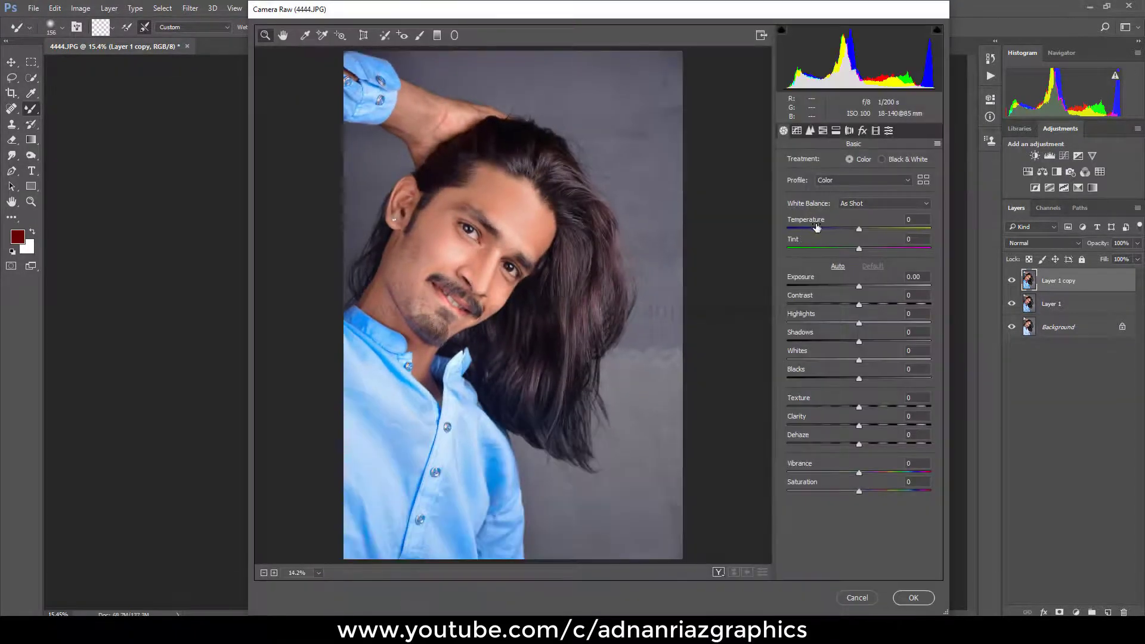
drag(806, 222, 810, 222)
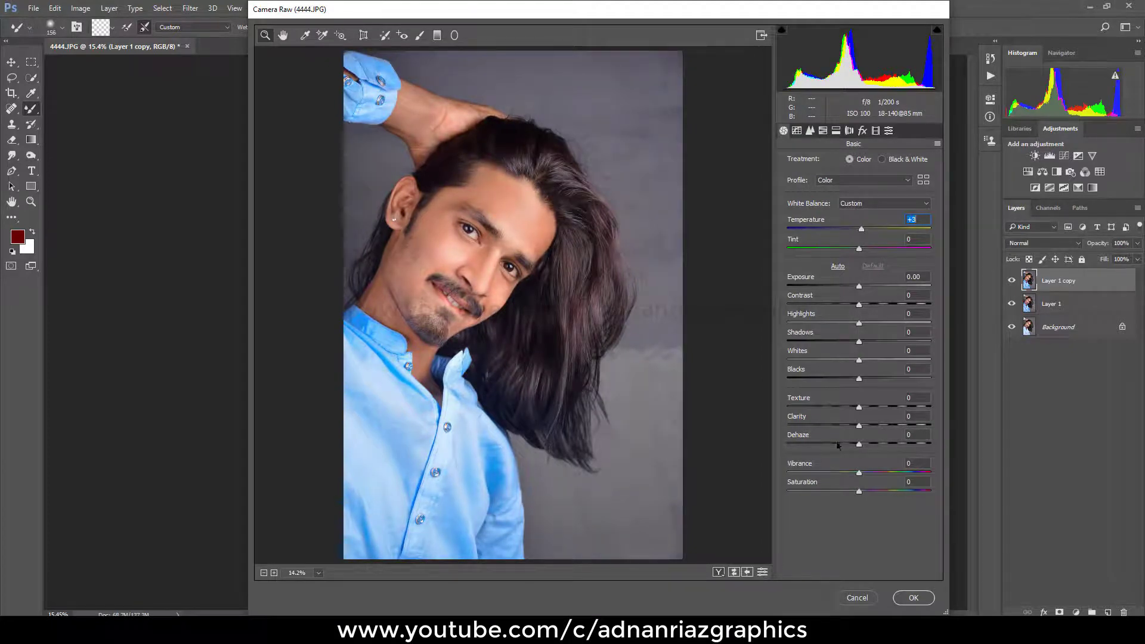
Step: Lower the Reds saturation, set the Oranges luminance to +21, and commit the Camera Raw adjustments to Layer 1 copy
click(823, 131)
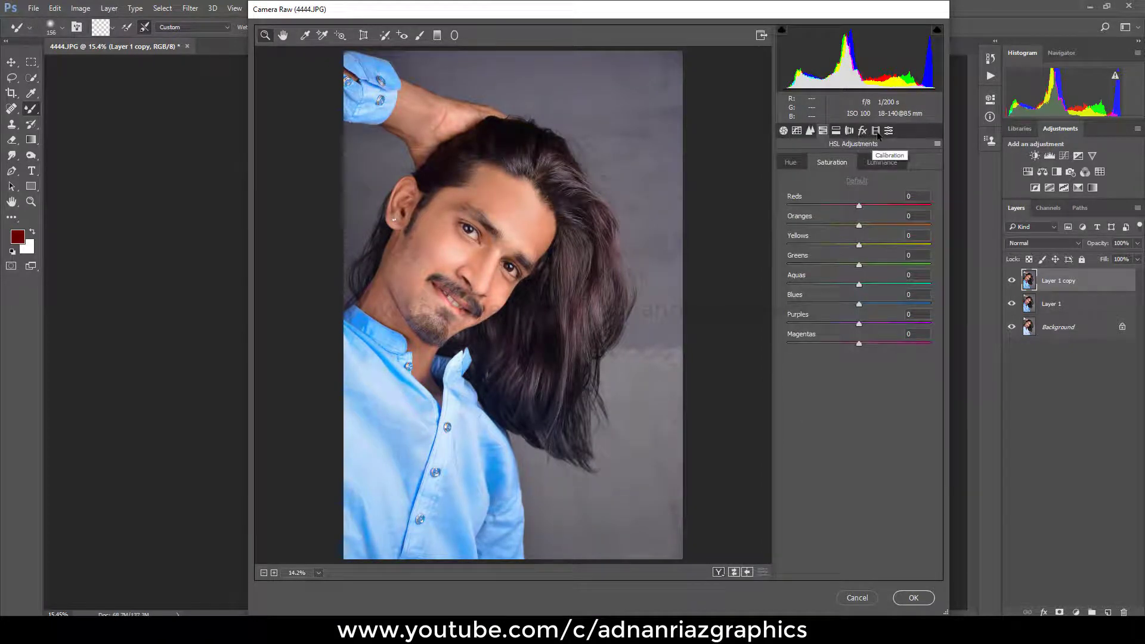
drag(859, 207, 800, 207)
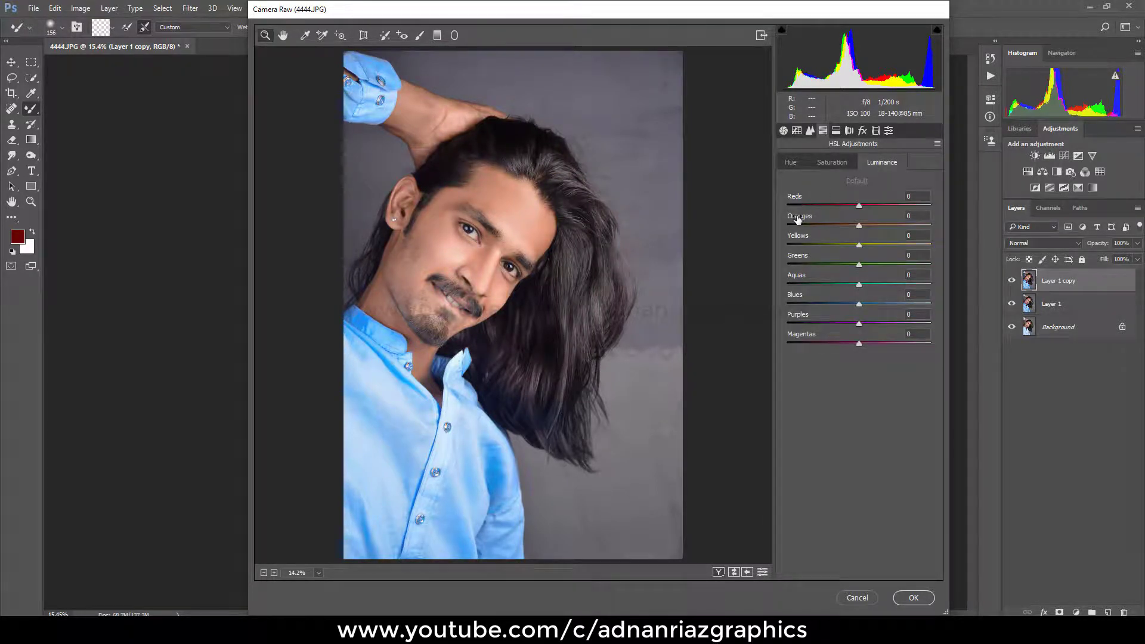
drag(797, 219, 810, 221)
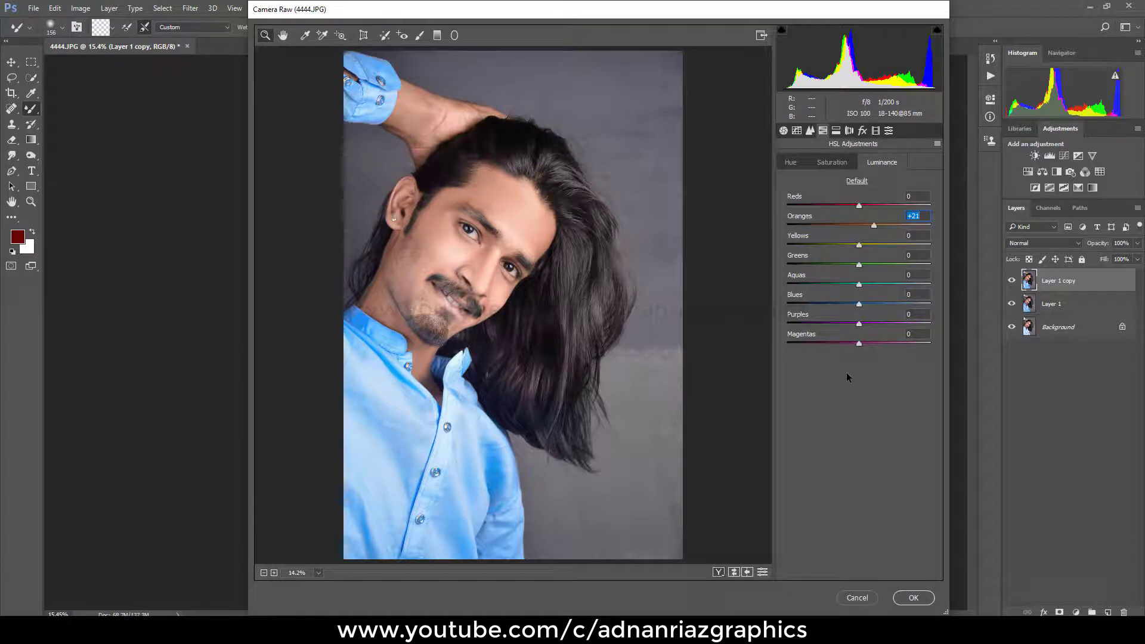
click(914, 599)
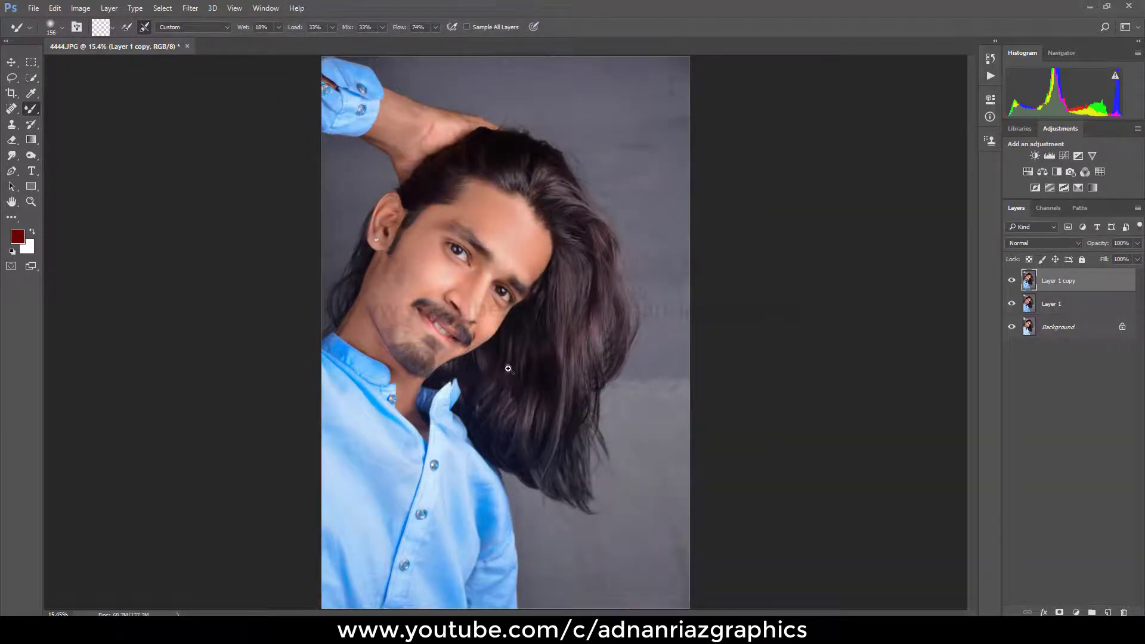
Step: Hide Layer 1 copy and compare the whole portrait with and without Layer 1
click(1011, 280)
click(1012, 304)
click(1011, 305)
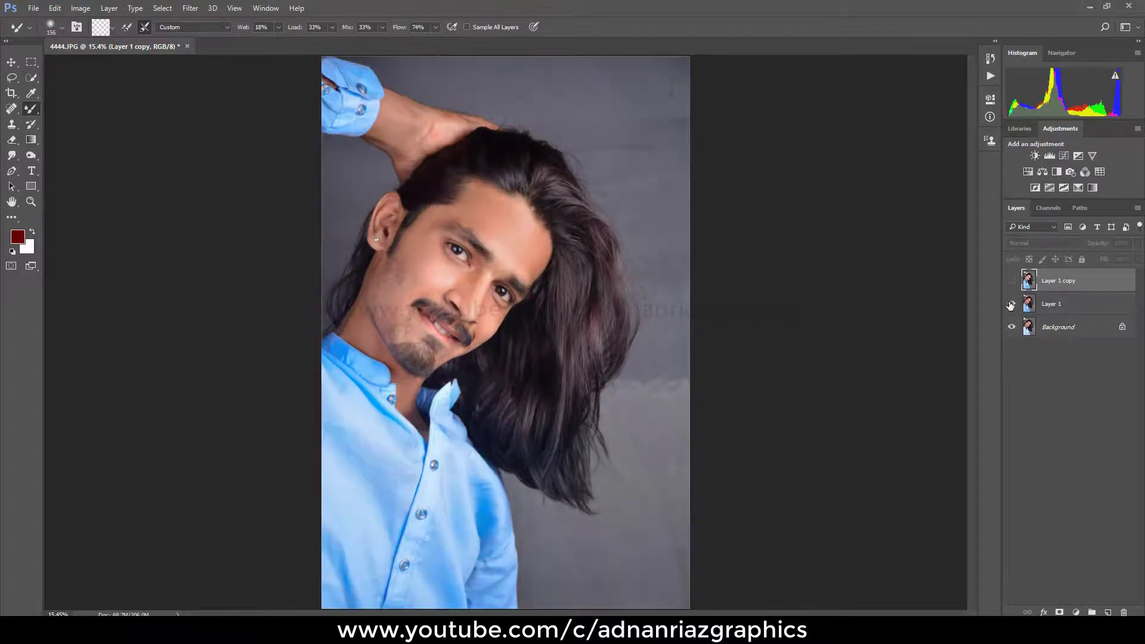
click(1011, 304)
click(1011, 305)
Step: Compare the face close up before and after retouching by toggling the visibility of Layer 1
scroll(567, 260, up, 8)
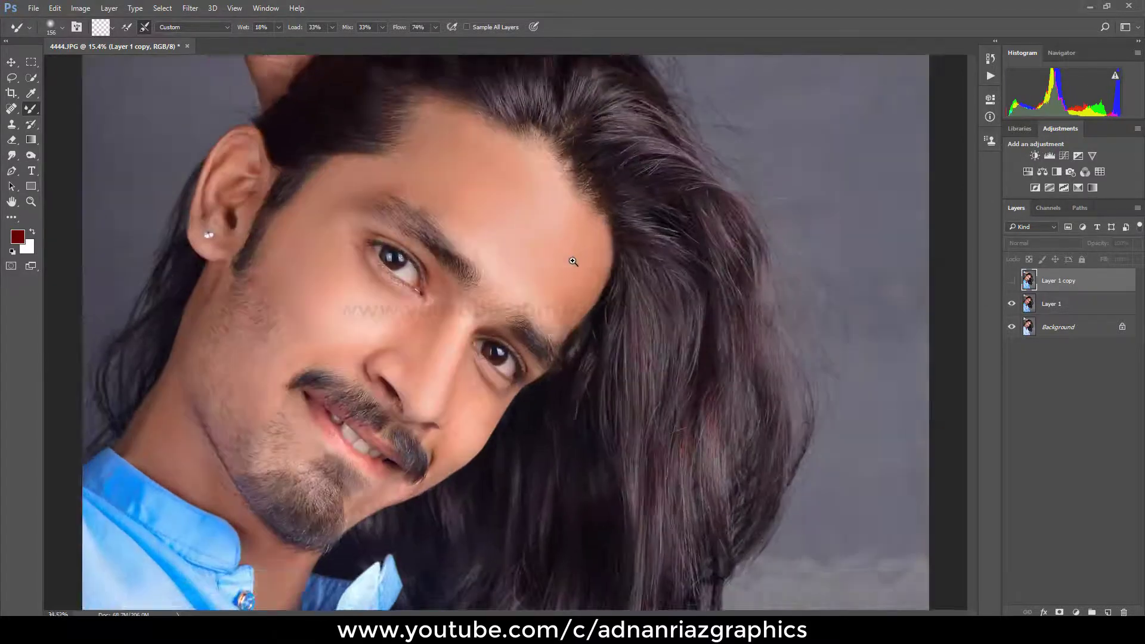
drag(573, 259, 642, 263)
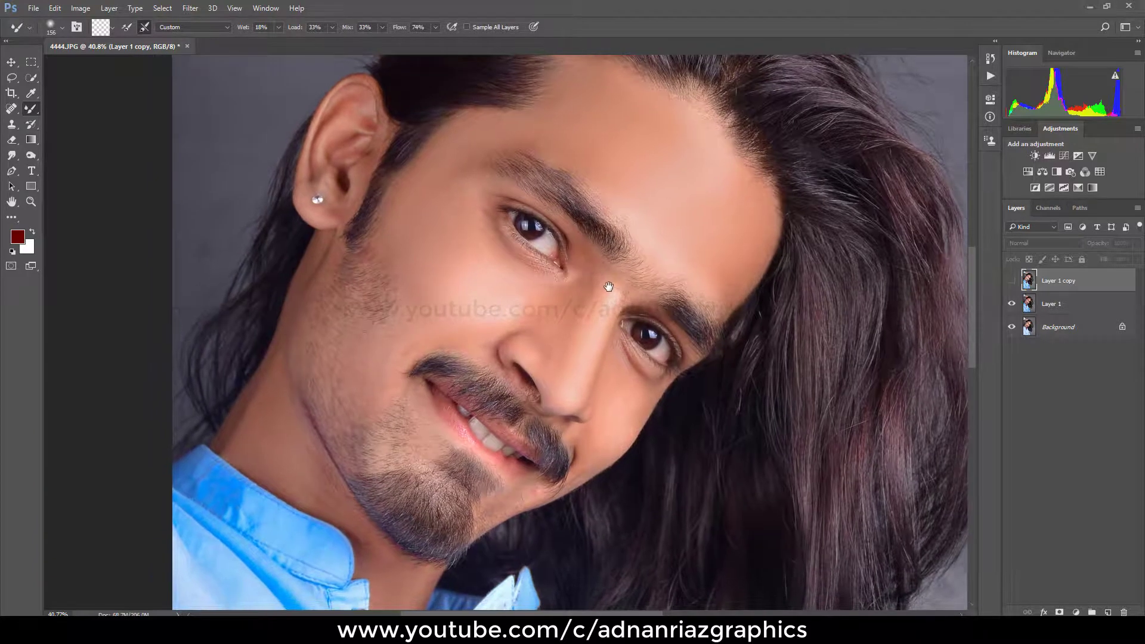
click(1011, 327)
click(1011, 304)
click(1011, 304)
click(1011, 305)
click(1011, 304)
click(1012, 304)
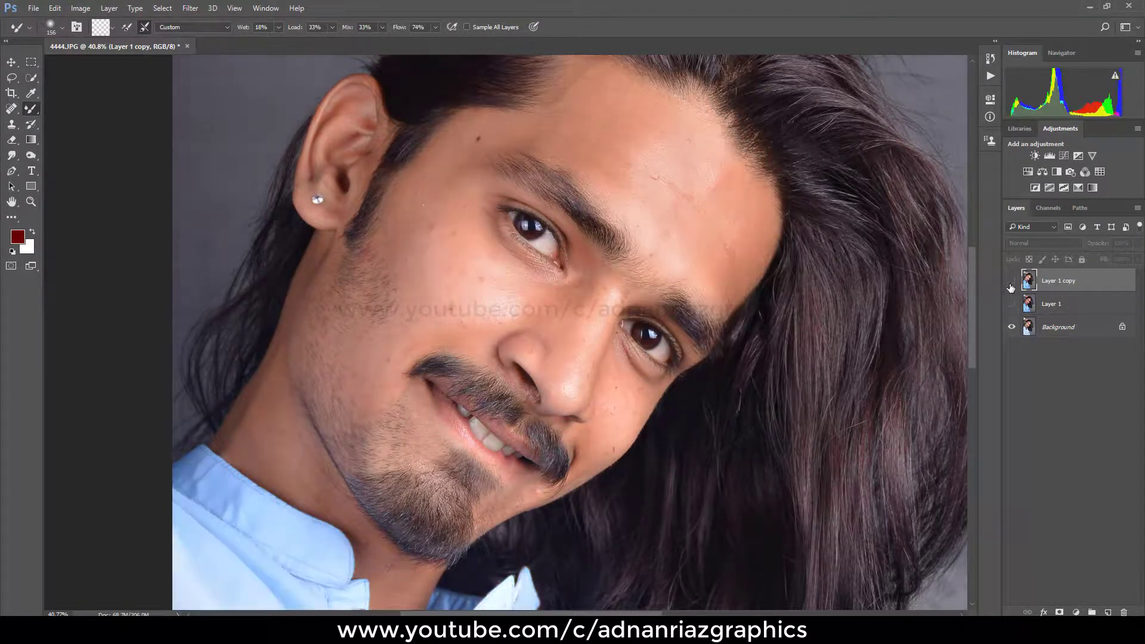
Step: Compare the colour grading of Layer 1 copy against Layer 1 by toggling the copy's visibility
click(1011, 281)
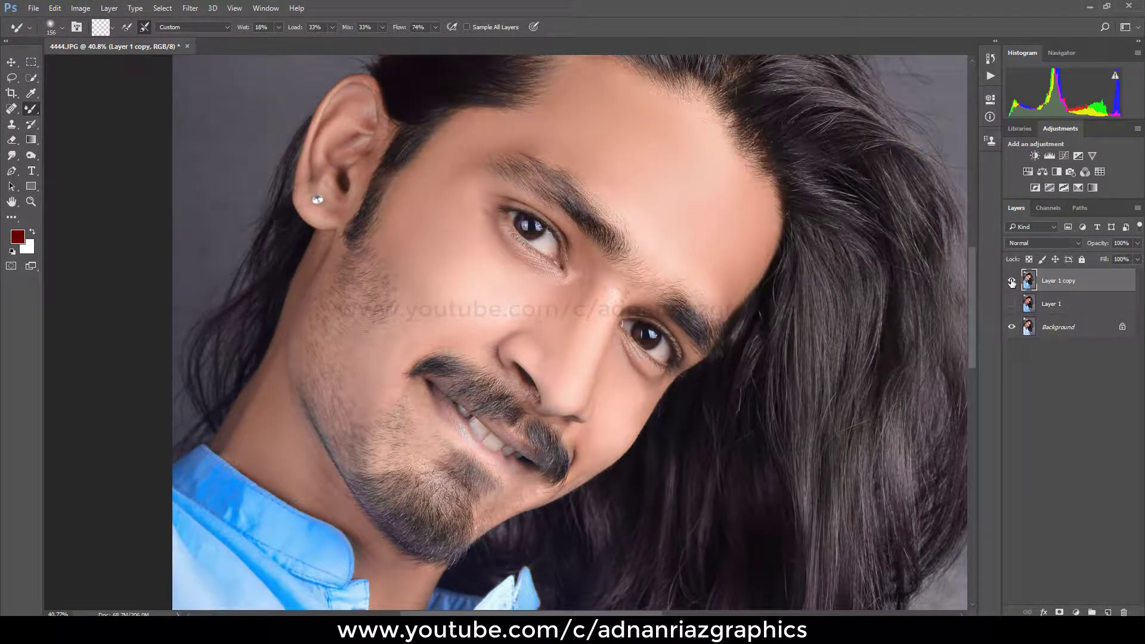
click(1011, 327)
click(1011, 281)
click(1011, 281)
click(1011, 282)
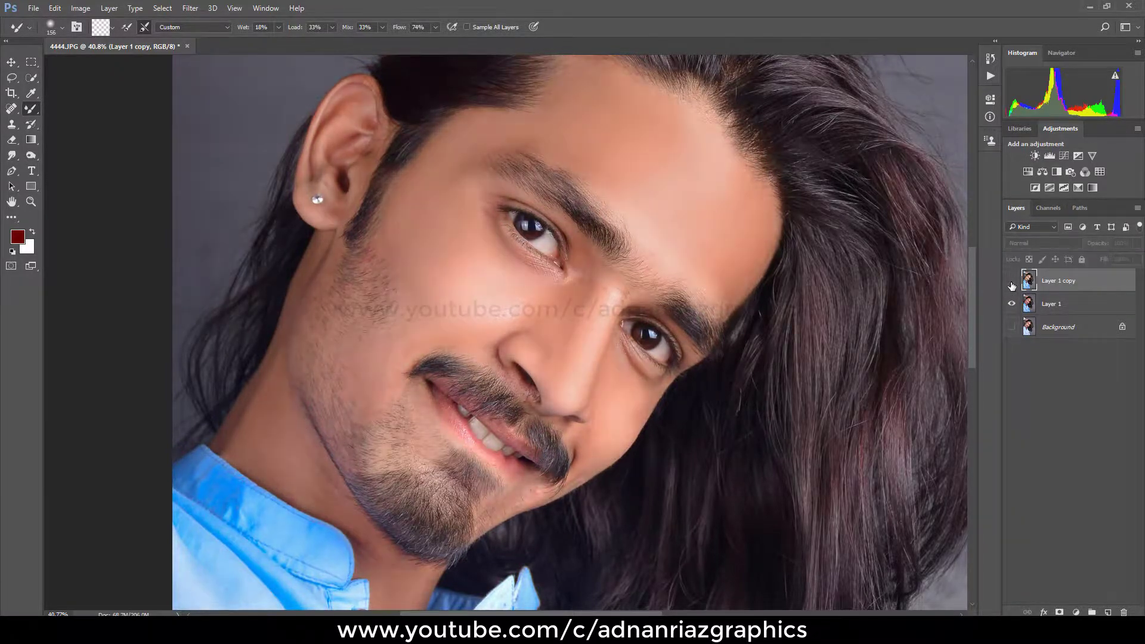
click(1012, 281)
click(1011, 326)
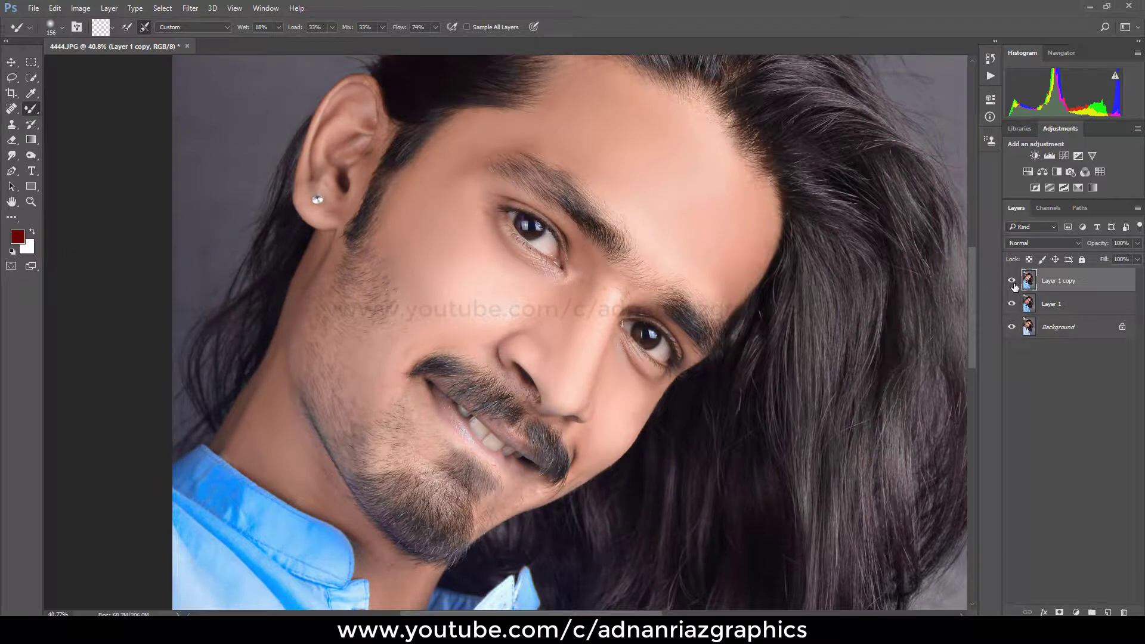
Step: Hide Layer 1 copy, check Layer 1 against the original once more, and fit the portrait on screen
click(1012, 282)
click(1013, 304)
click(1013, 304)
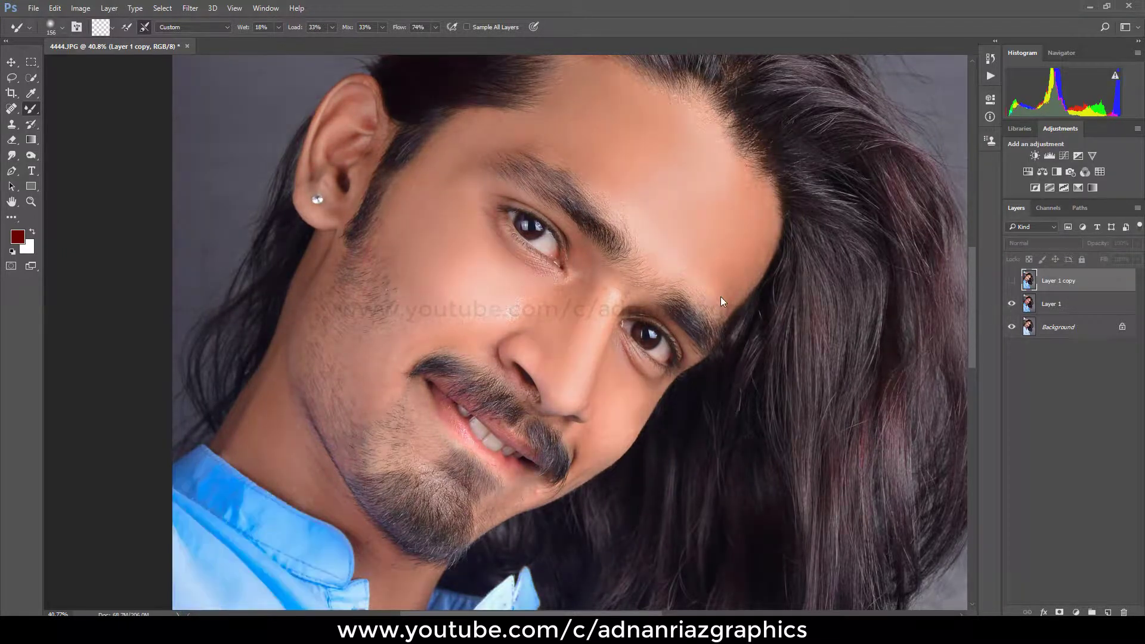
right_click(705, 297)
click(737, 306)
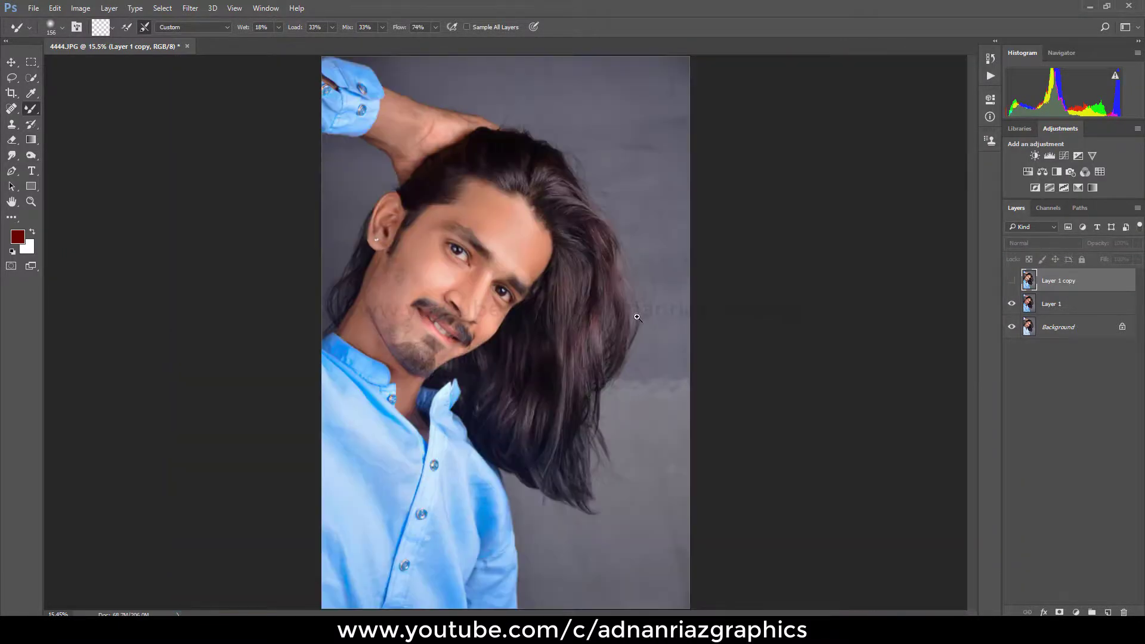